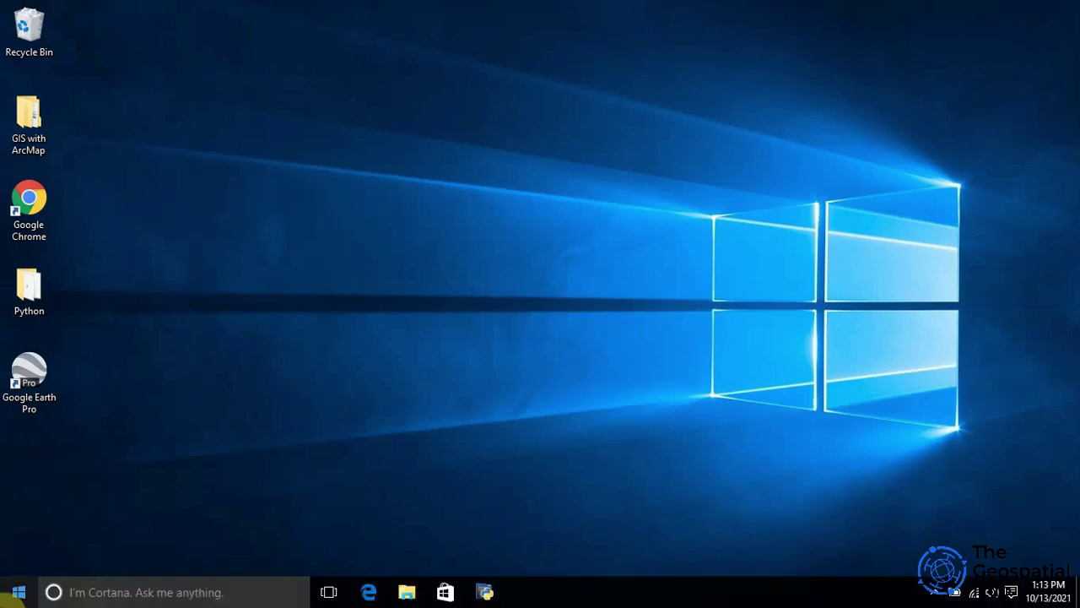
# Launch ArcMap from the ArcGIS folder in the Start menu's All apps list
pyautogui.click(19, 591)
pyautogui.click(64, 557)
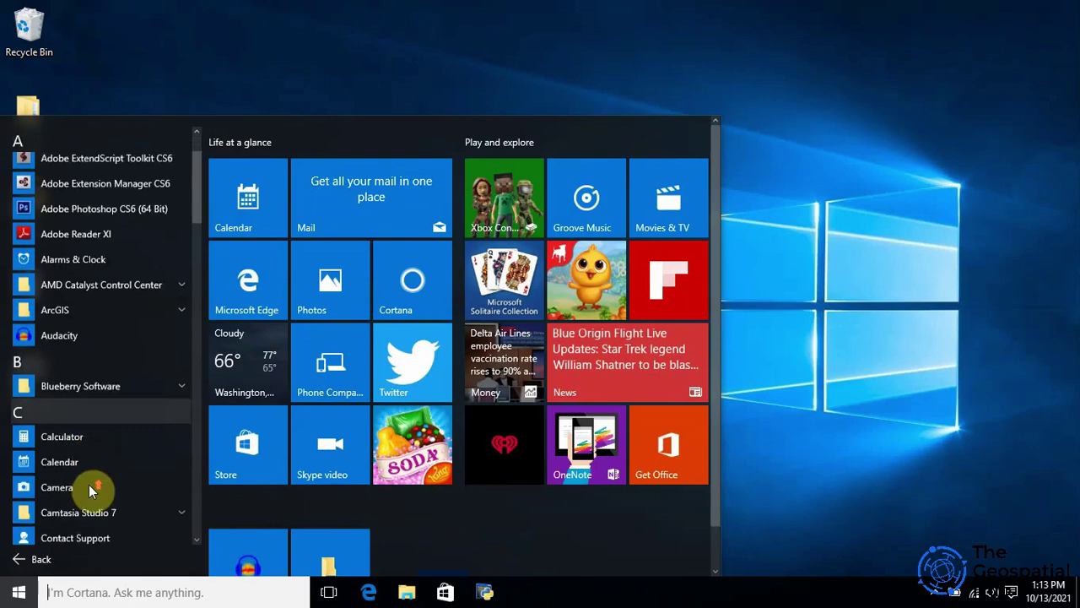
pyautogui.scroll(1, 89, 484)
pyautogui.click(93, 384)
pyautogui.scroll(-2, 136, 406)
pyautogui.click(106, 475)
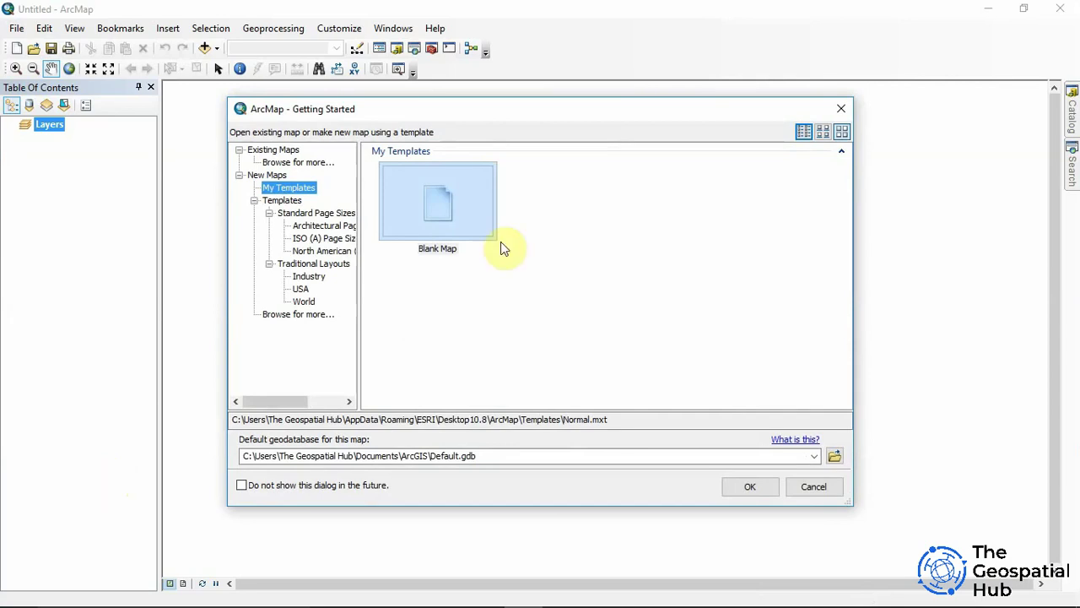
# Preview the Standard Page Sizes templates, then cancel Getting Started to keep a blank map
pyautogui.moveTo(530, 113); pyautogui.dragTo(554, 130)
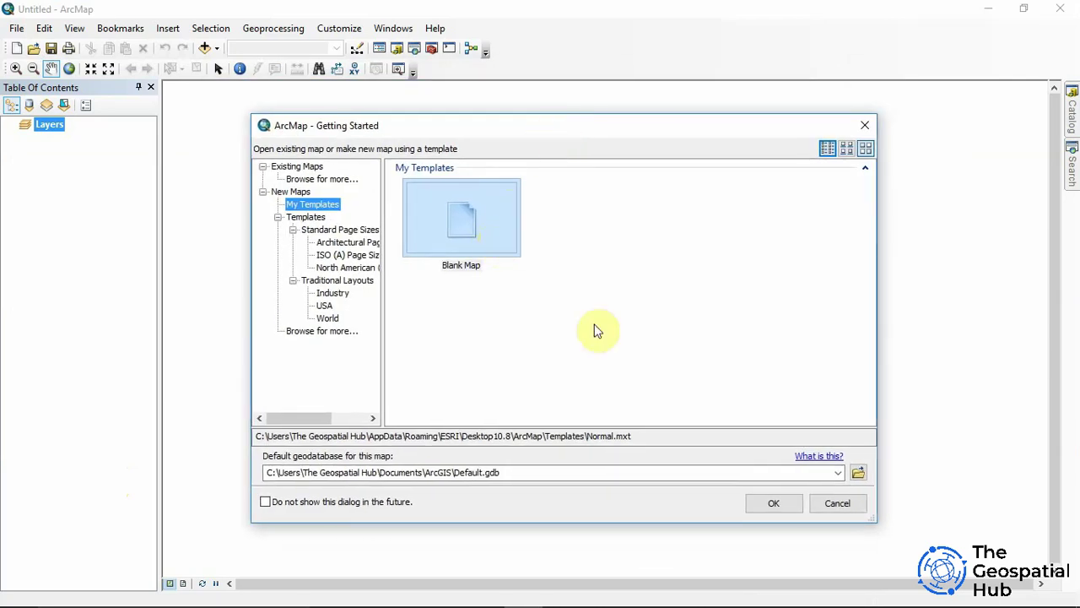
pyautogui.click(336, 230)
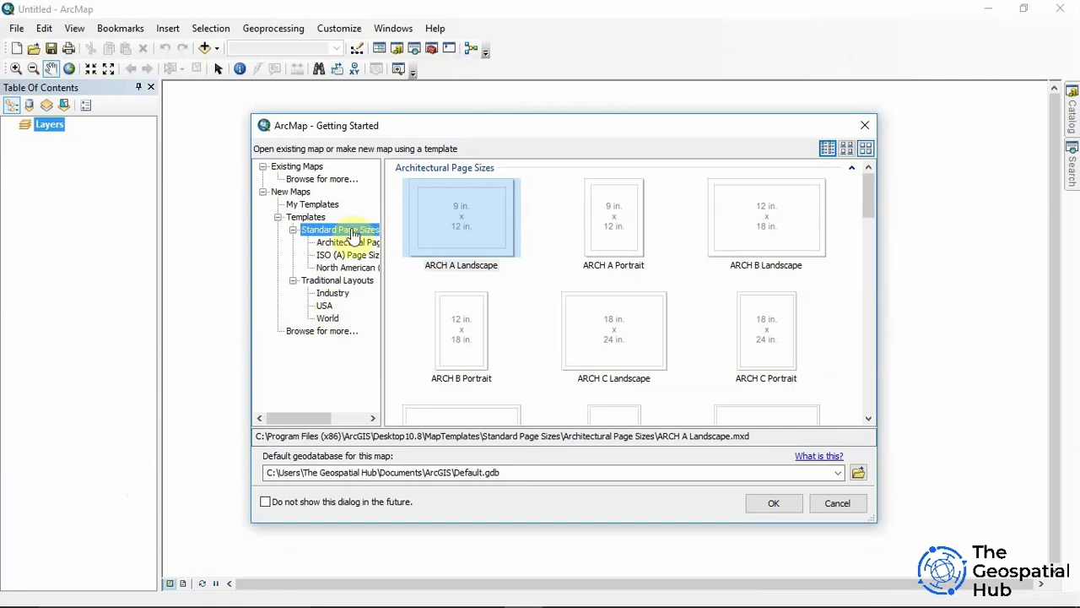
pyautogui.click(831, 504)
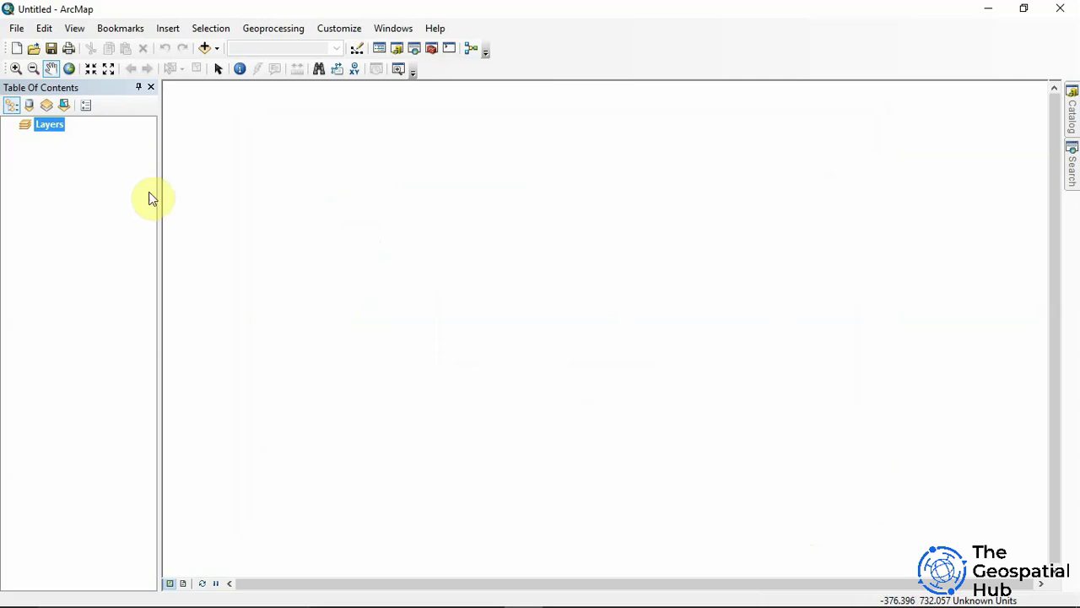
# Show the Catalog panel, toggle its auto-hide pin and briefly view the Search panel
pyautogui.click(1073, 120)
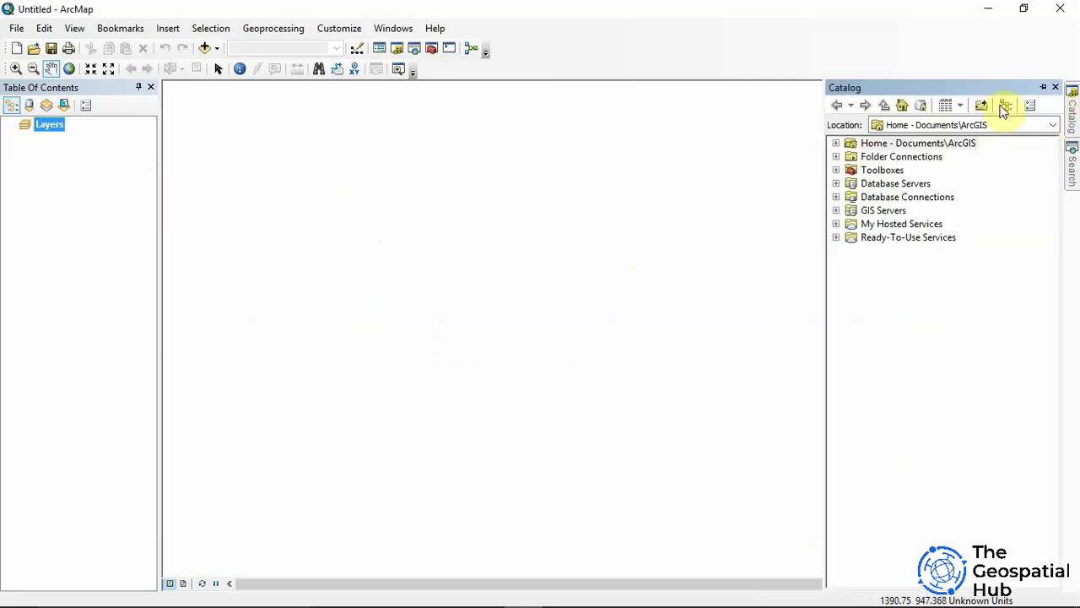
pyautogui.click(1040, 88)
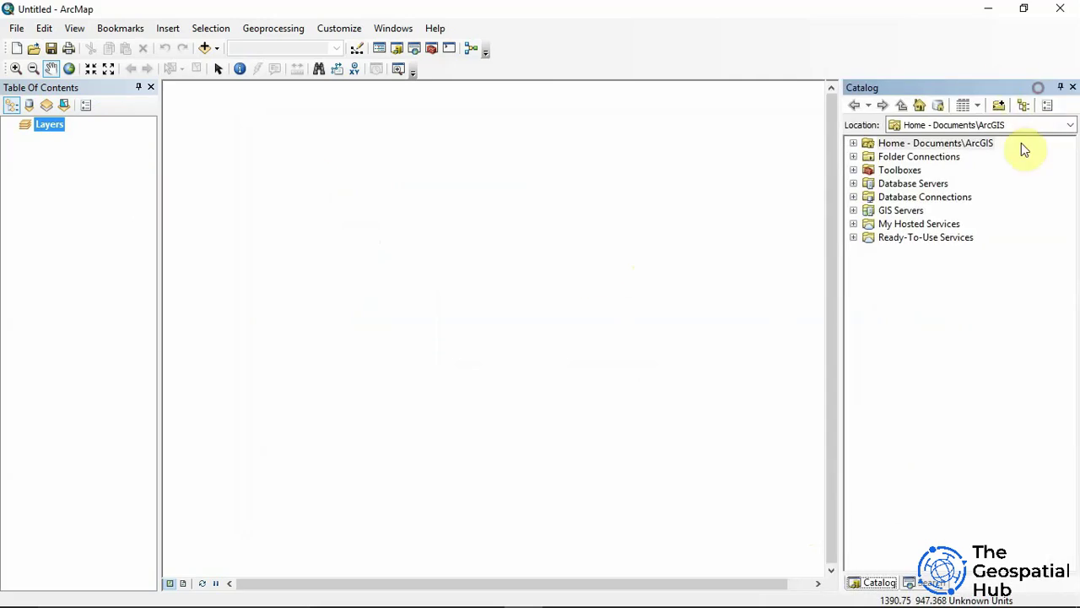
pyautogui.click(1061, 87)
pyautogui.click(1067, 177)
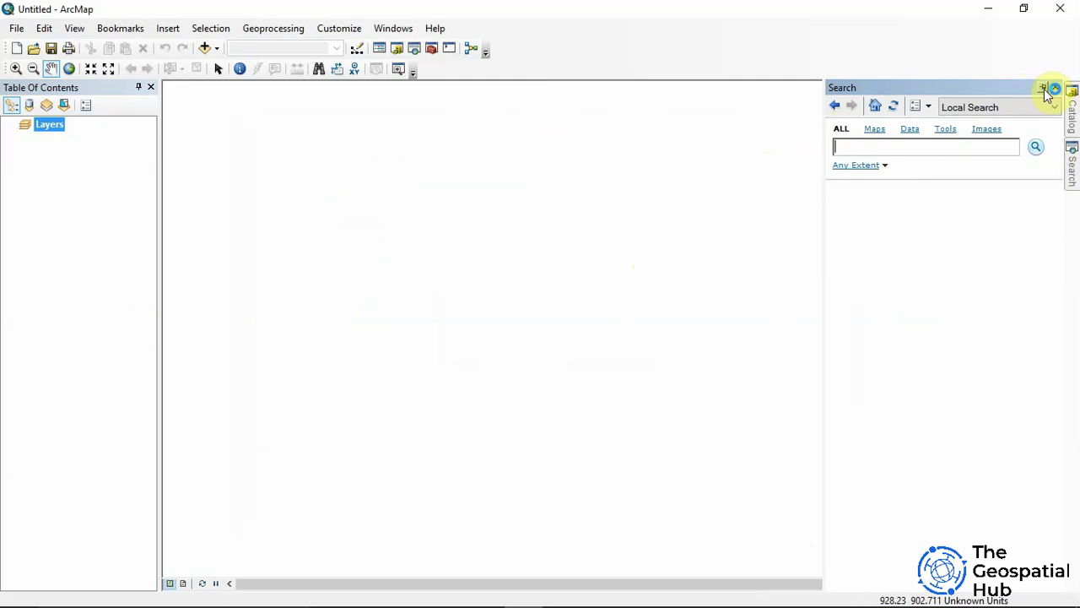
pyautogui.click(1055, 88)
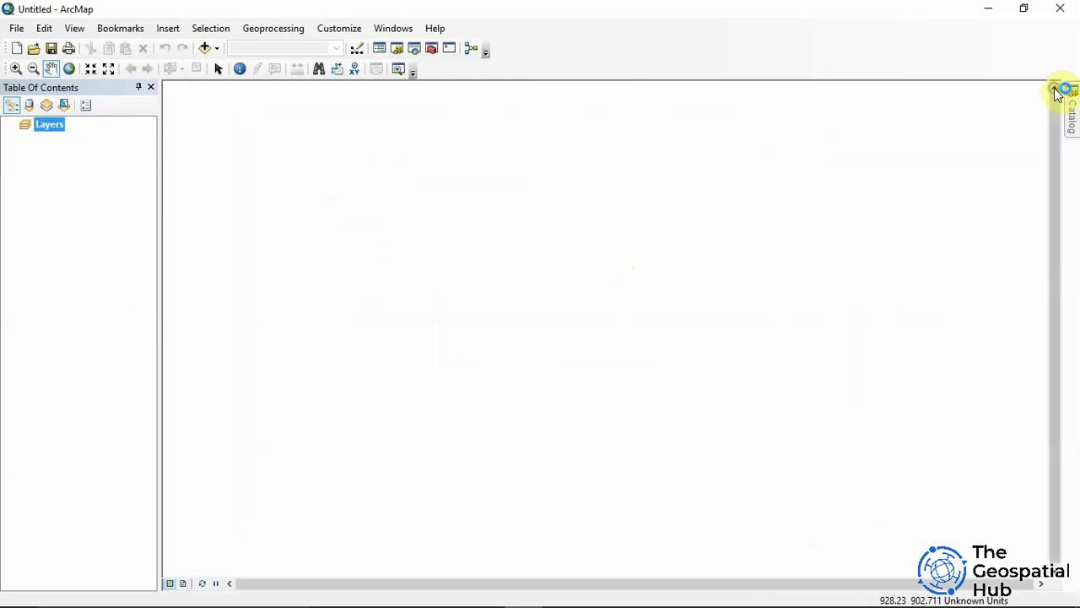
pyautogui.click(1070, 117)
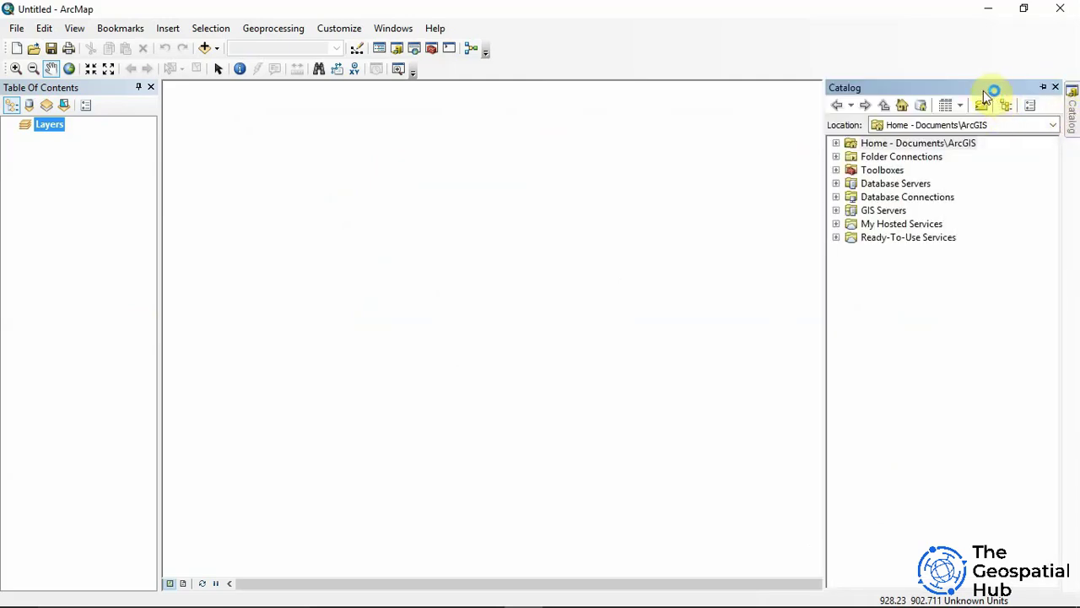
pyautogui.click(1044, 87)
# Move the Catalog panel, redock it on the right, then close Catalog and Table Of Contents
pyautogui.moveTo(1010, 85); pyautogui.dragTo(541, 102)
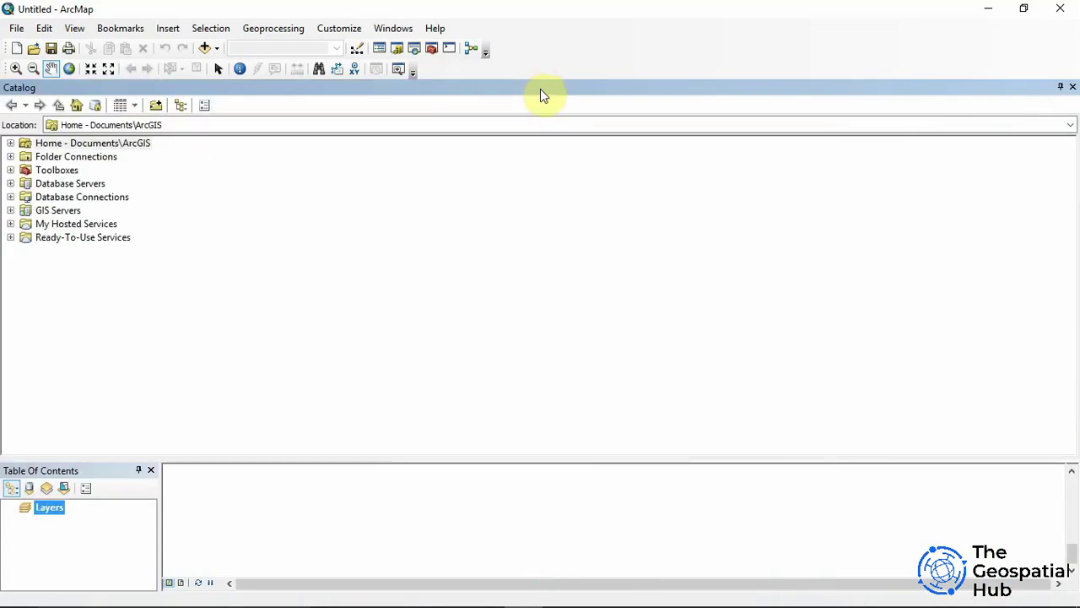
pyautogui.moveTo(540, 89); pyautogui.dragTo(1066, 339)
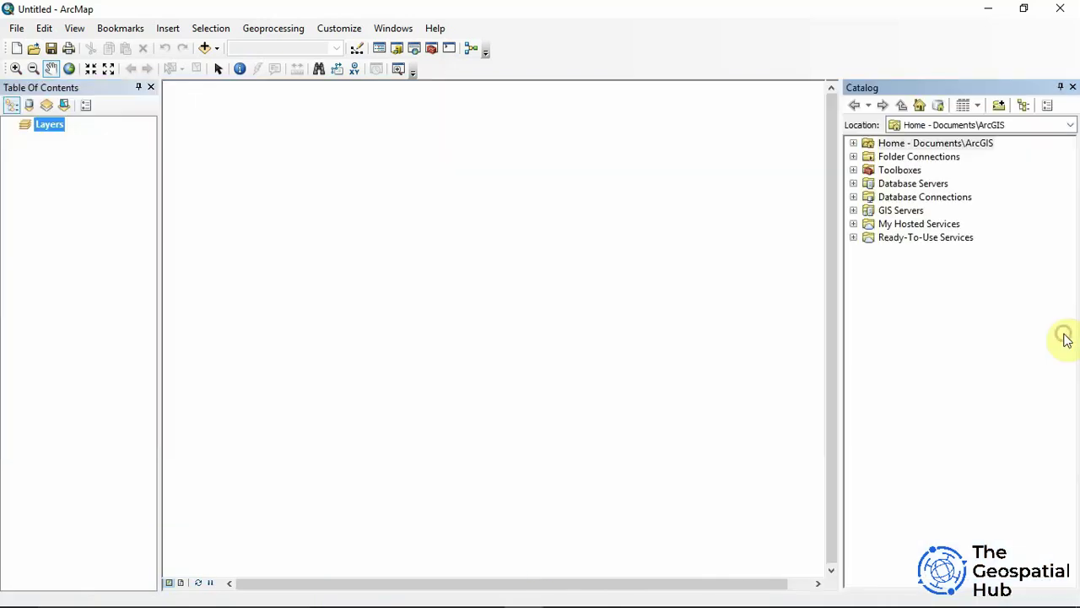
pyautogui.click(1073, 87)
pyautogui.click(151, 87)
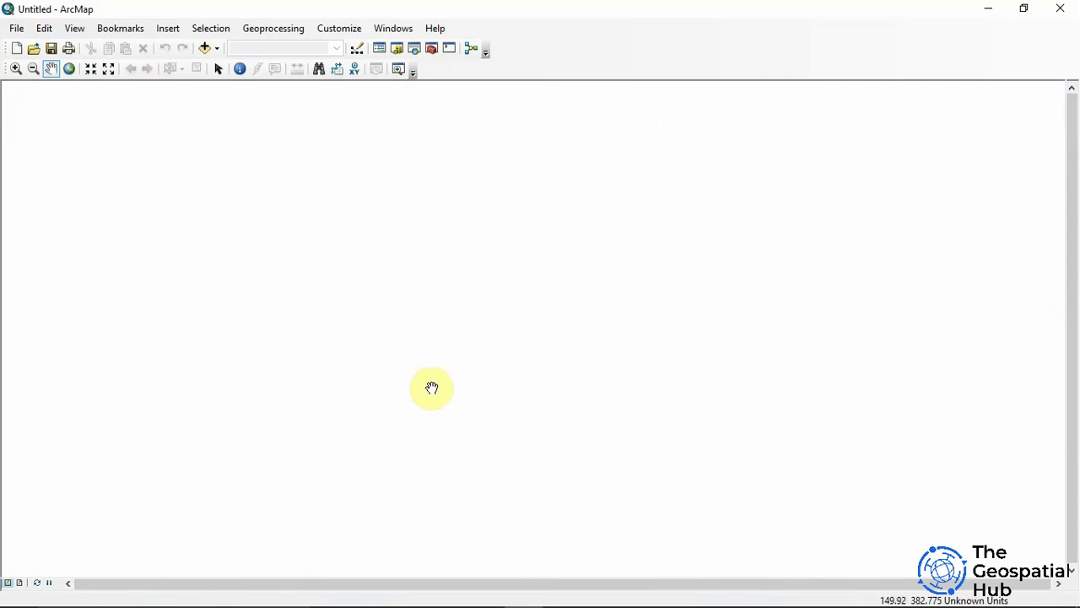
# Review the commands in the File, Edit and View menus
pyautogui.click(16, 28)
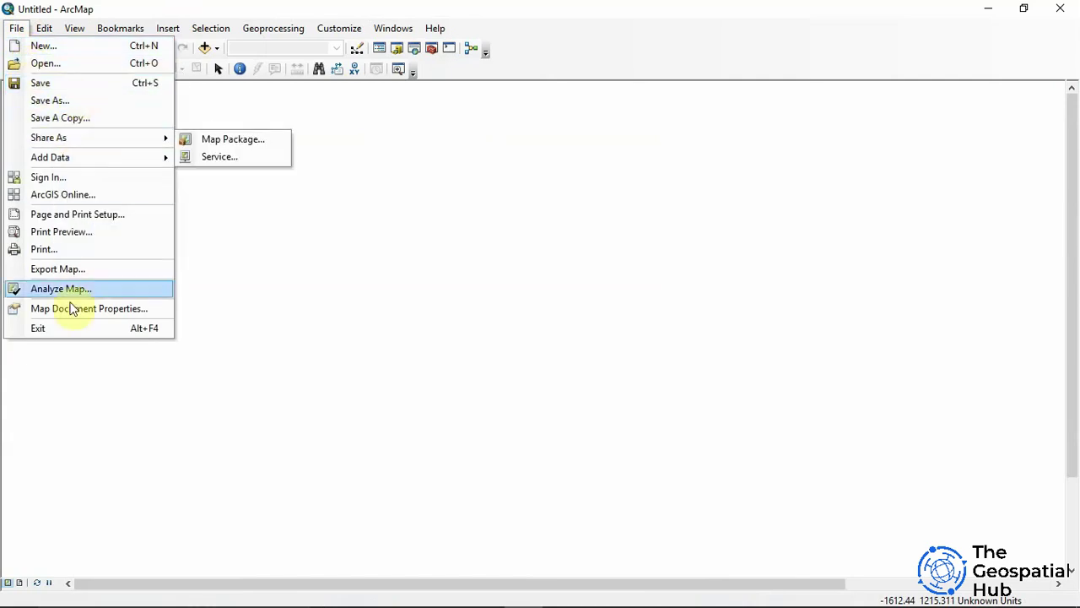
pyautogui.click(46, 30)
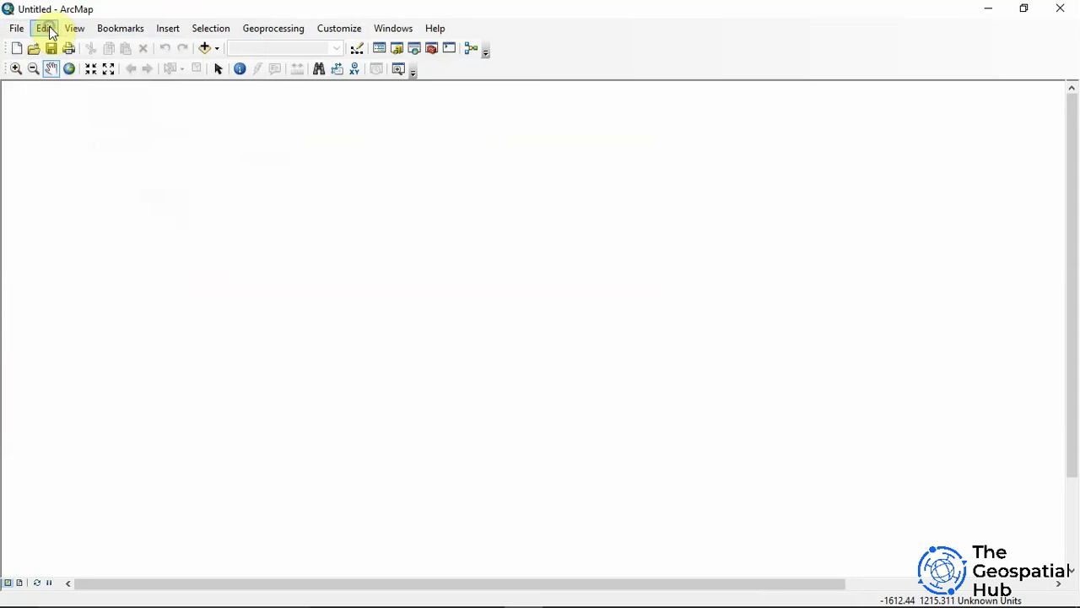
pyautogui.click(48, 31)
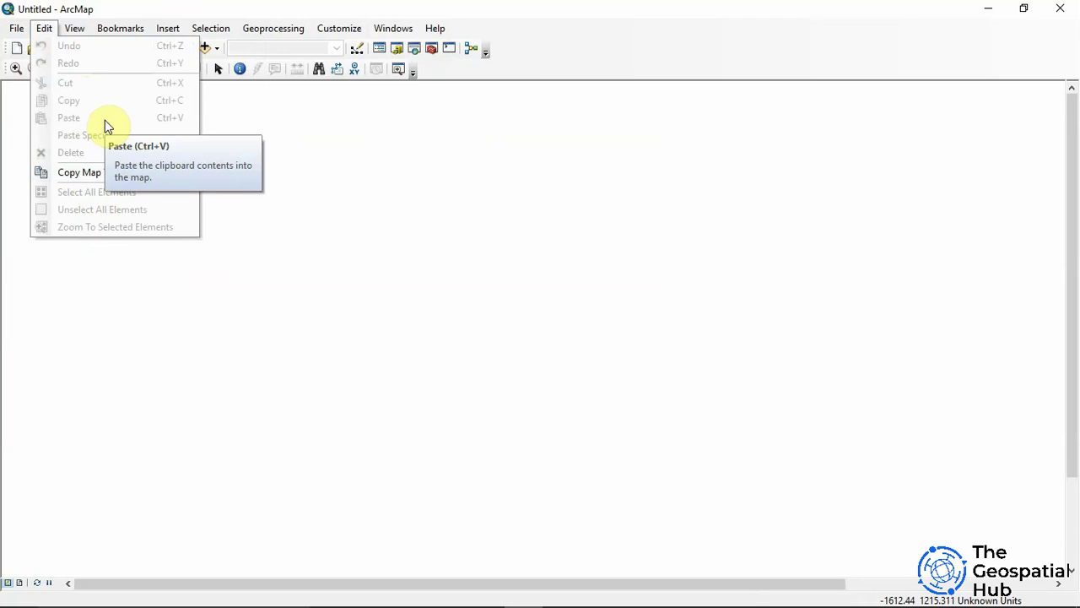
pyautogui.click(80, 30)
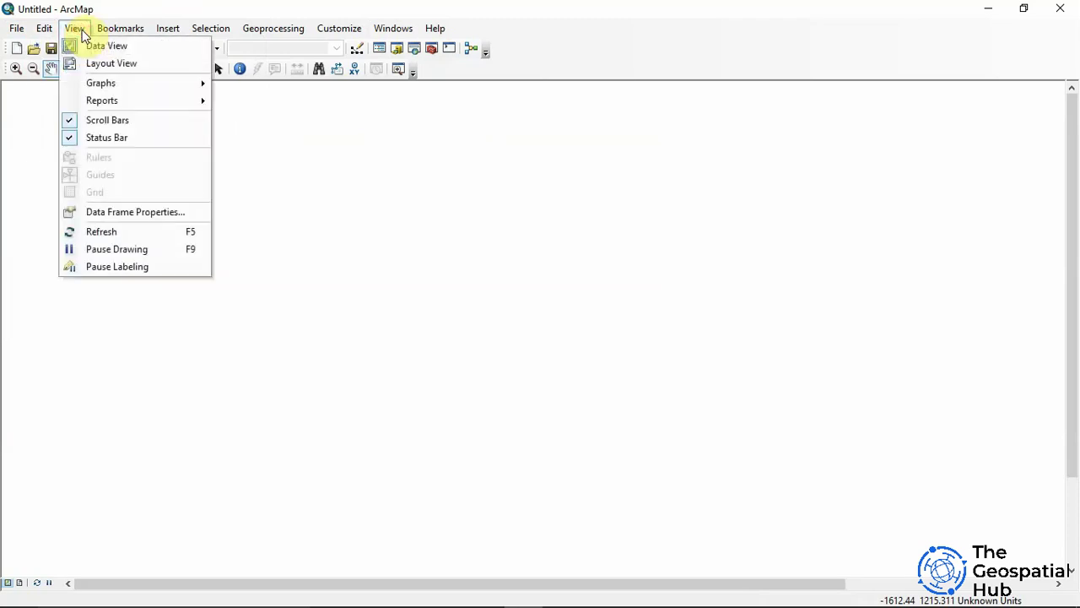
# Look through the Bookmarks, Insert, Selection, Geoprocessing and Customize menus
pyautogui.moveTo(130, 29)
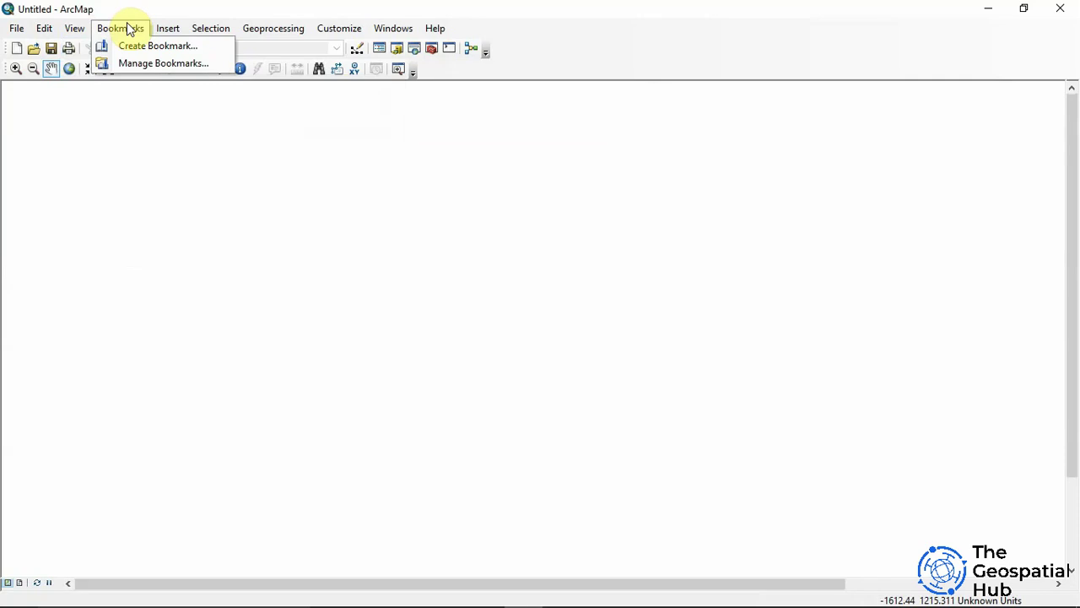
pyautogui.moveTo(165, 31)
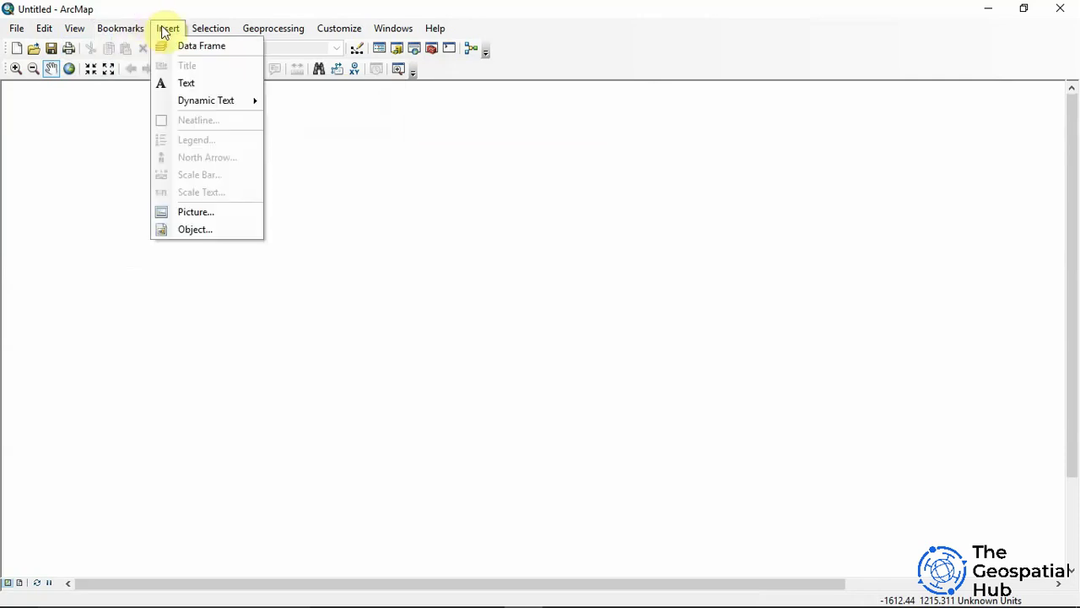
pyautogui.moveTo(200, 32)
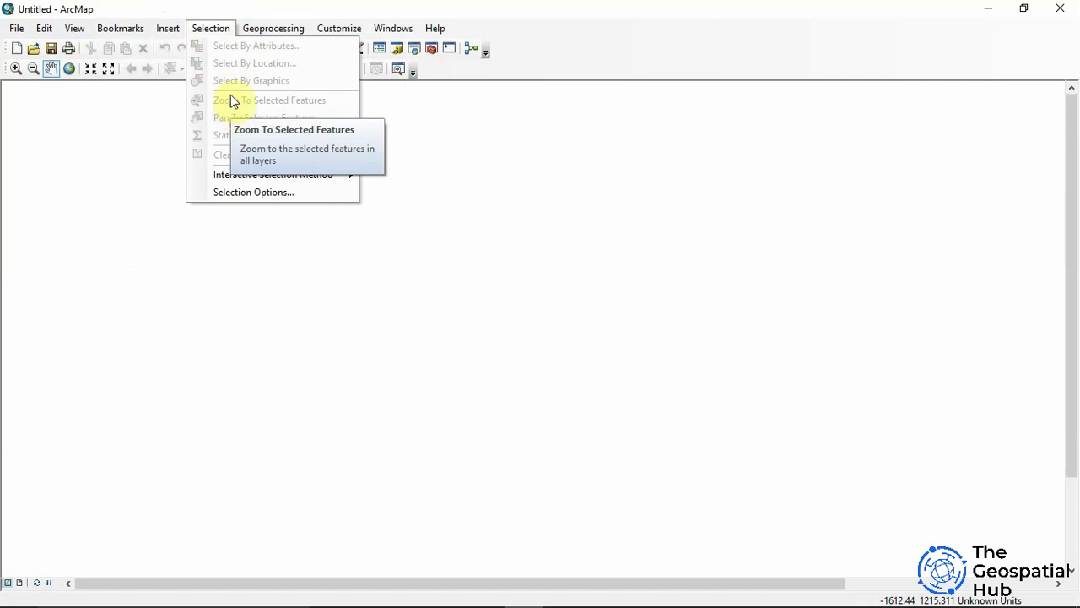
pyautogui.press('Escape')
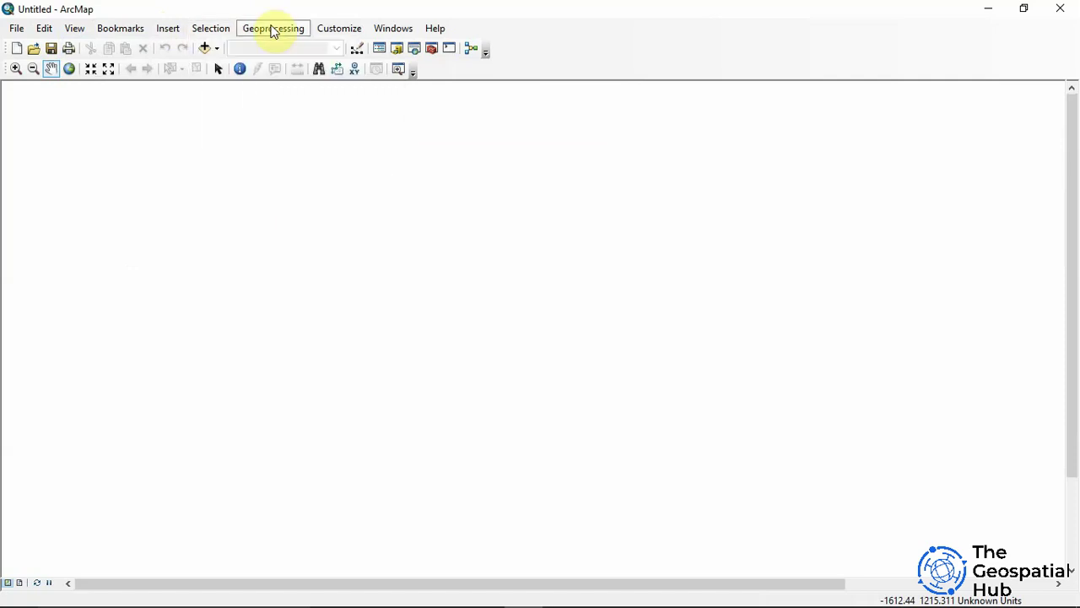
pyautogui.click(273, 31)
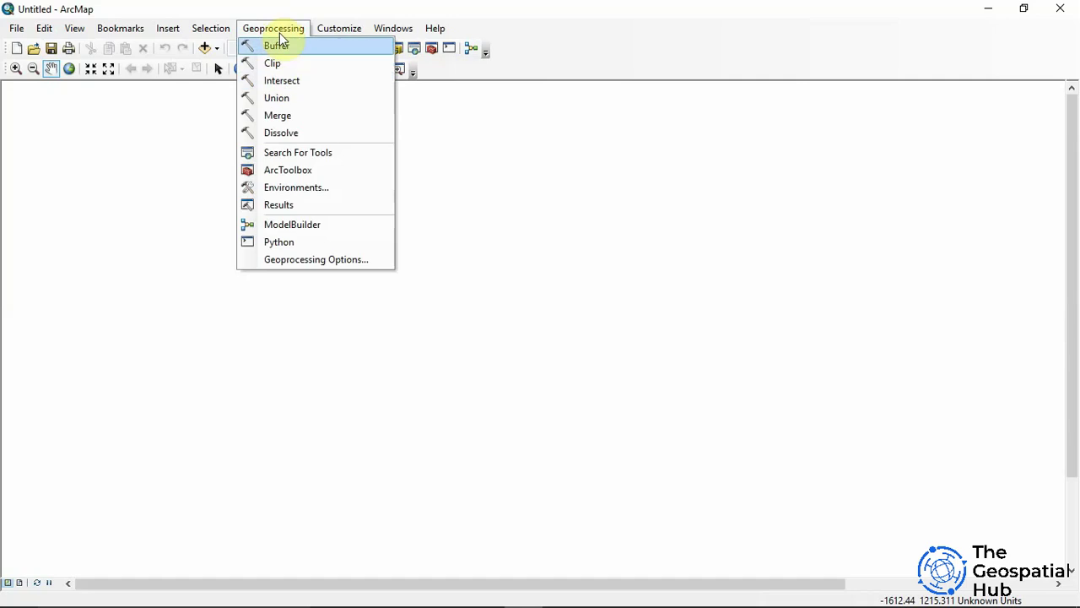
pyautogui.moveTo(322, 39)
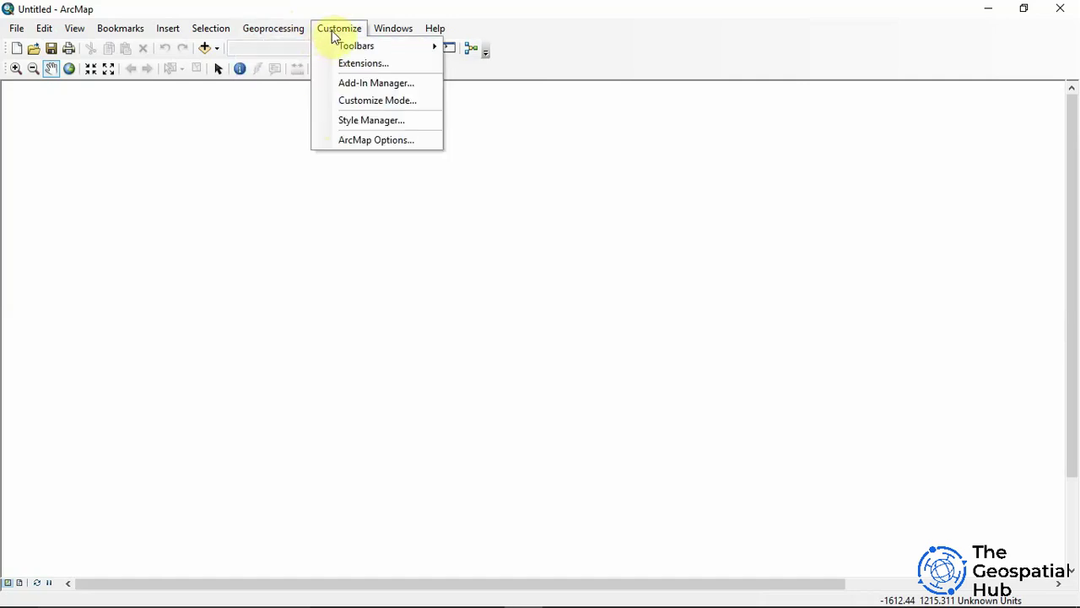
# Check every extension, 3D Analyst through Tracking Analyst, in Customize > Extensions
pyautogui.click(347, 64)
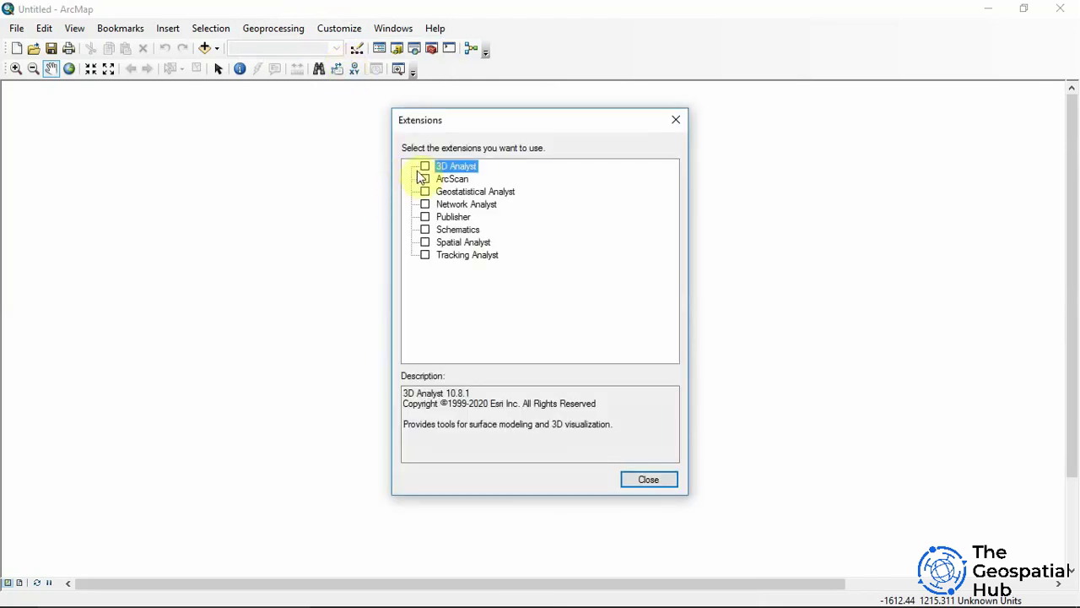
pyautogui.click(425, 179)
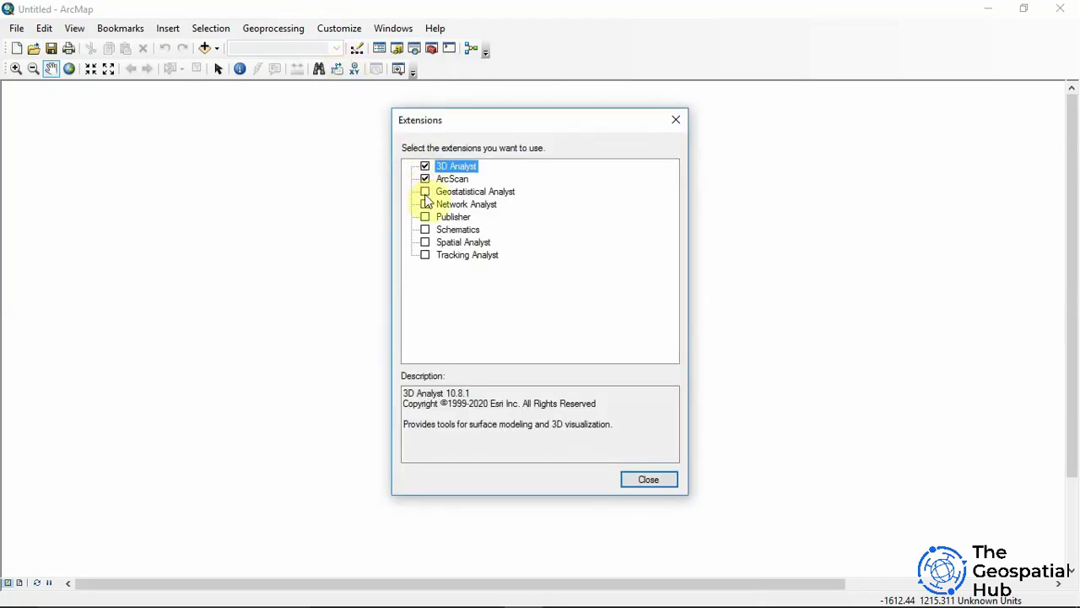
pyautogui.click(425, 191)
pyautogui.click(425, 204)
pyautogui.click(424, 217)
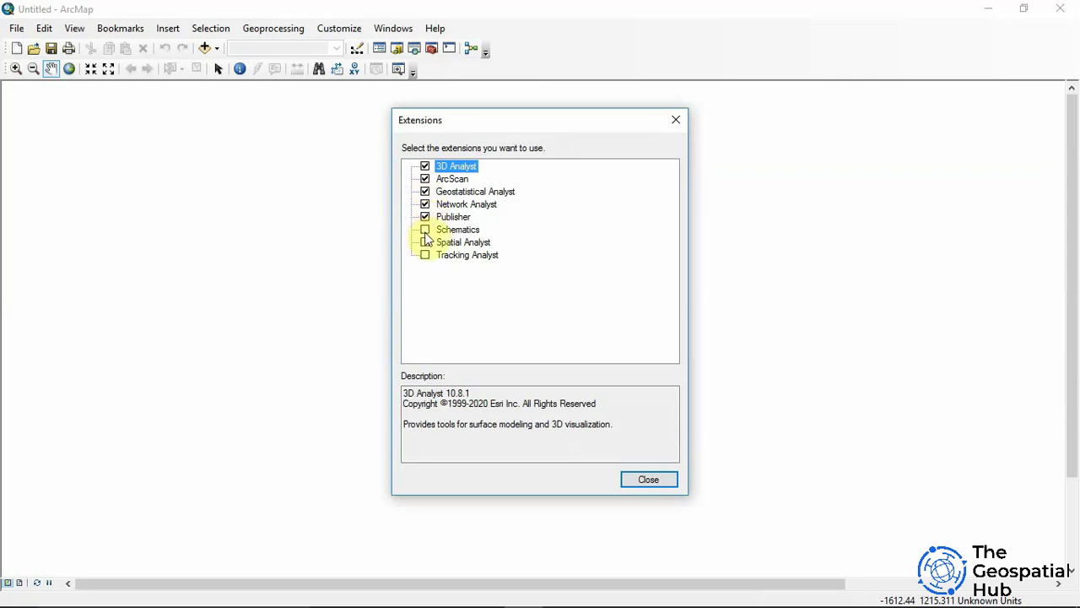
pyautogui.click(424, 230)
pyautogui.click(424, 242)
pyautogui.click(425, 255)
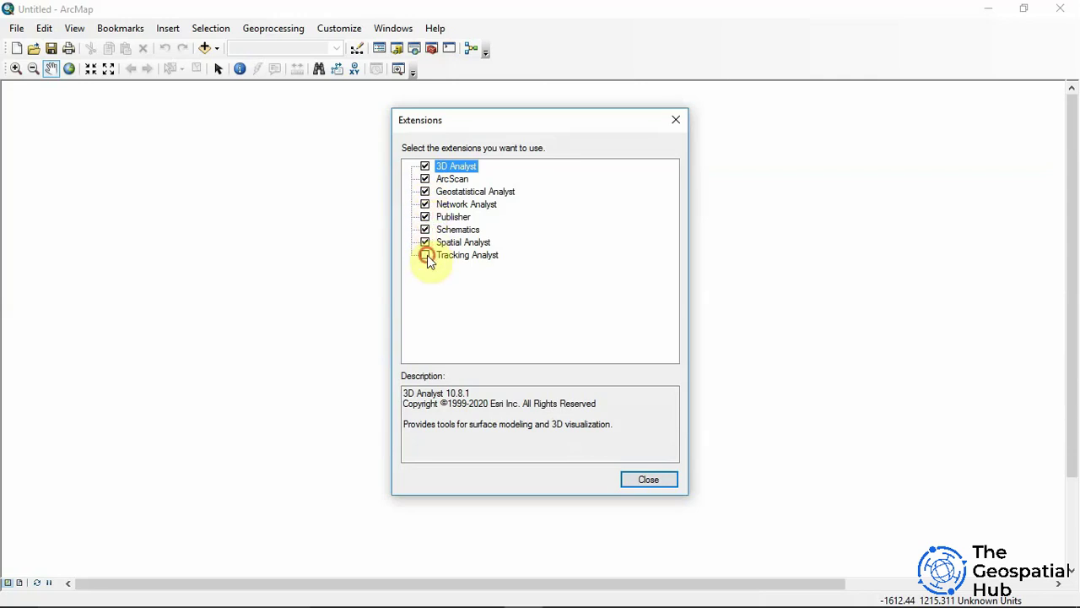
# Close the Extensions dialog and look over the Windows and Help menus
pyautogui.click(648, 479)
pyautogui.click(395, 28)
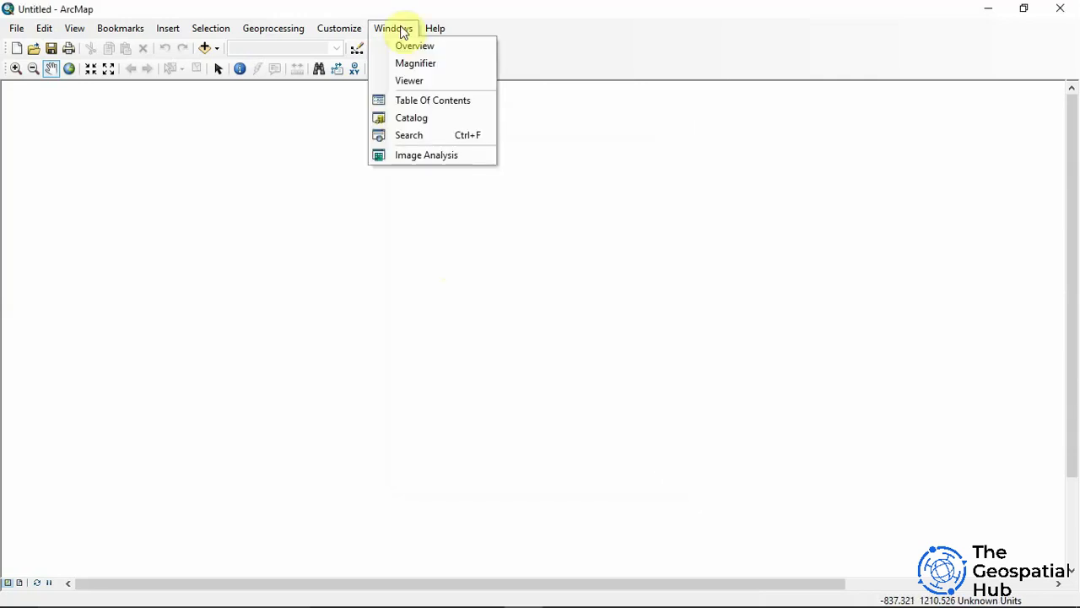
pyautogui.click(435, 27)
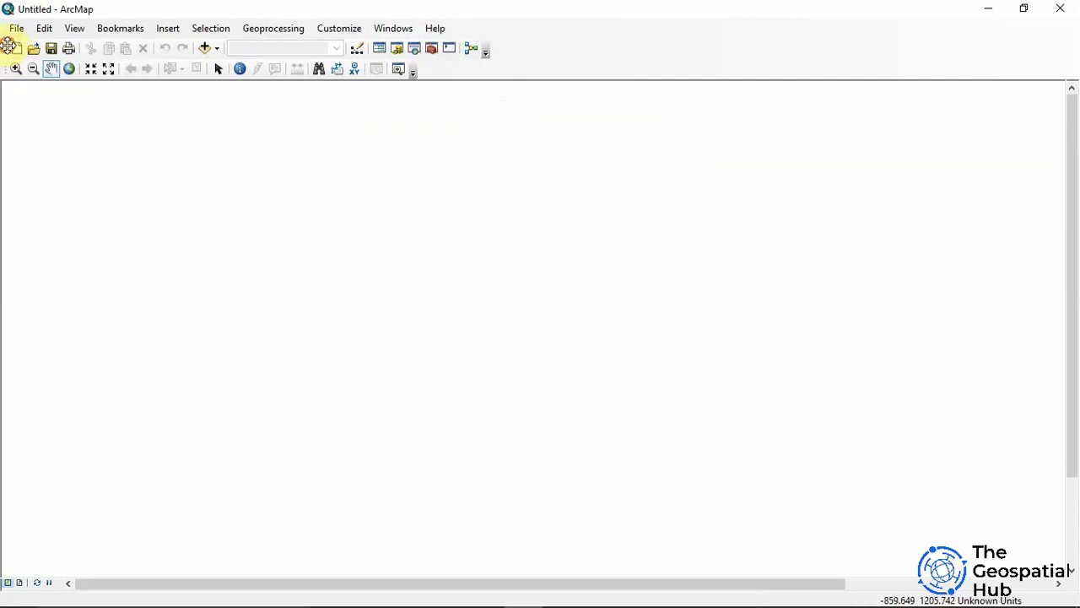
# Float the Standard and Tools toolbars, then redock Standard under the menu bar
pyautogui.moveTo(7, 47); pyautogui.dragTo(172, 96)
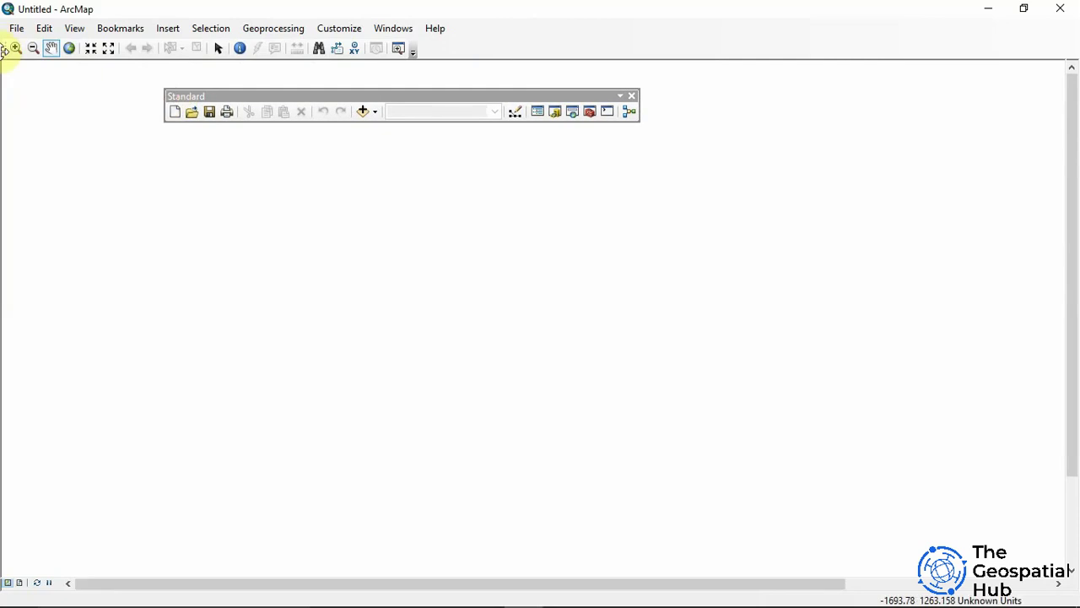
pyautogui.moveTo(4, 51); pyautogui.dragTo(174, 257)
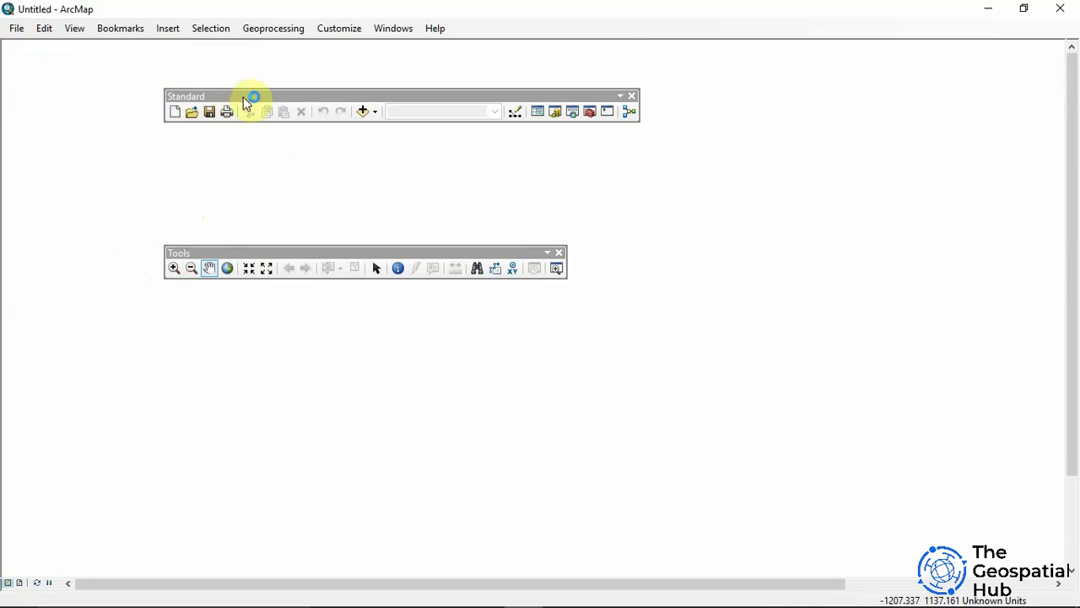
pyautogui.moveTo(243, 96); pyautogui.dragTo(85, 43)
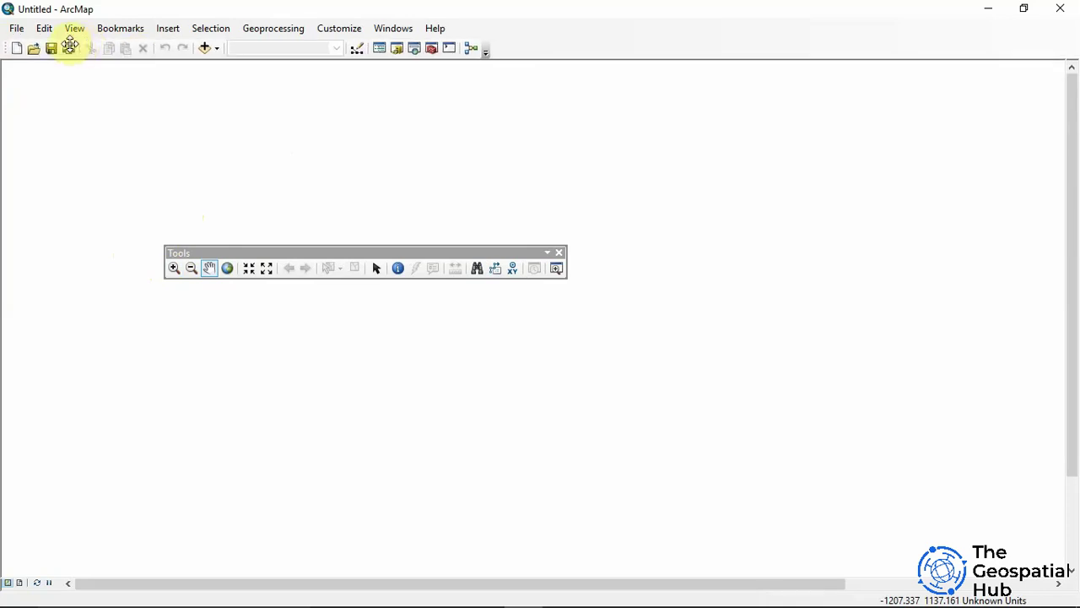
# Browse the File menu and Add Data options, then dock the Editor toolbar beside Standard
pyautogui.click(18, 31)
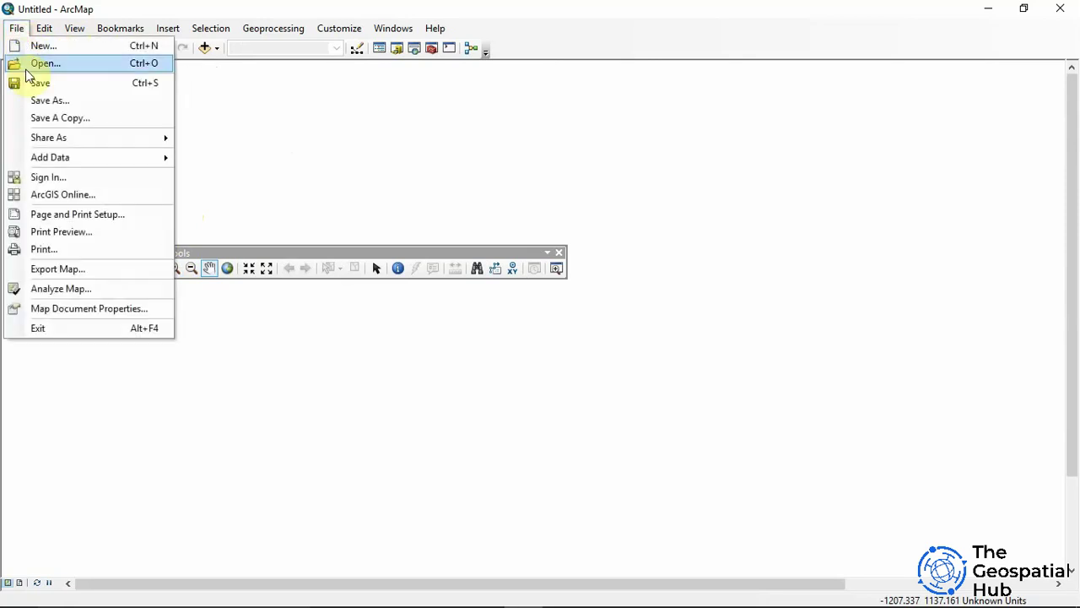
pyautogui.click(244, 182)
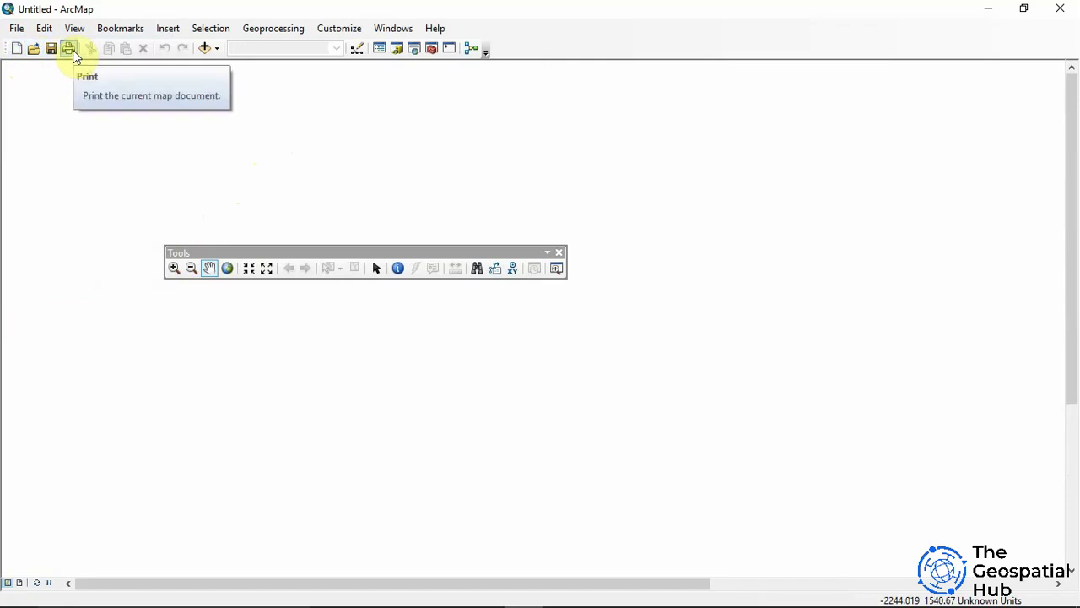
pyautogui.click(217, 49)
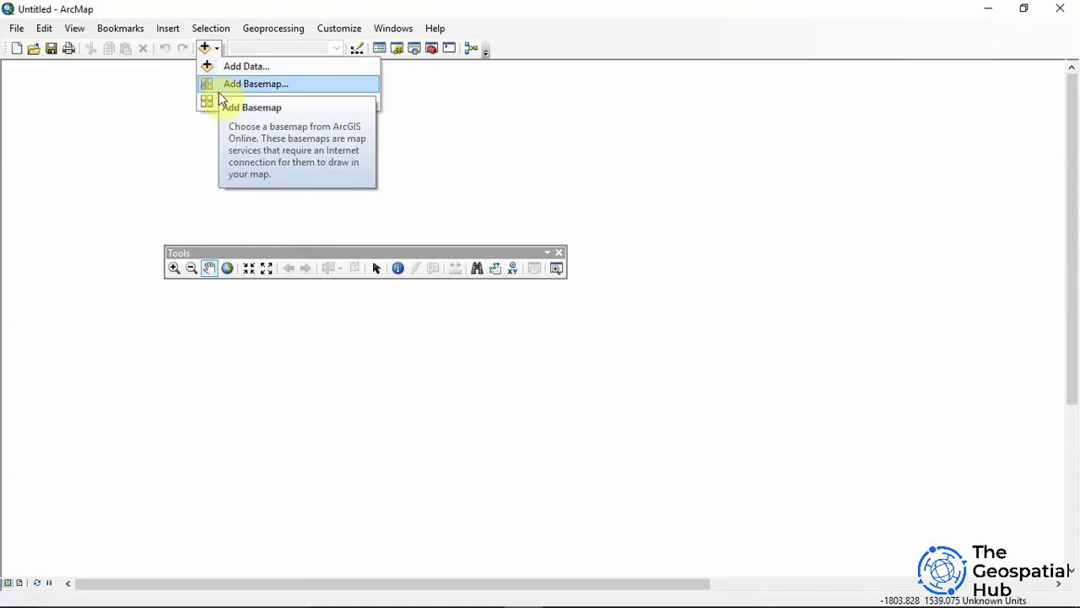
pyautogui.click(453, 92)
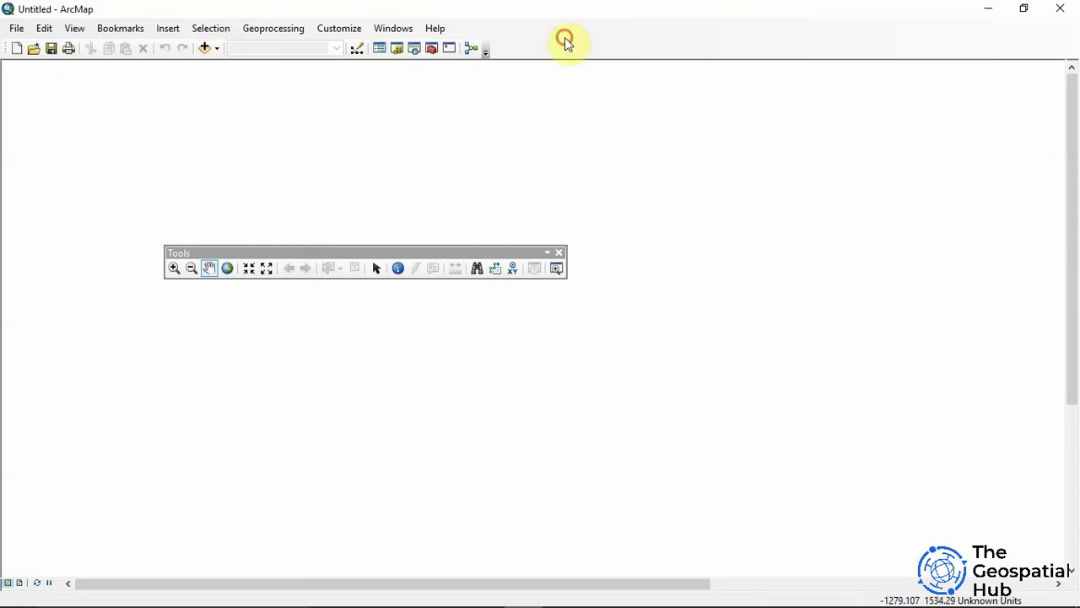
pyautogui.click(357, 49)
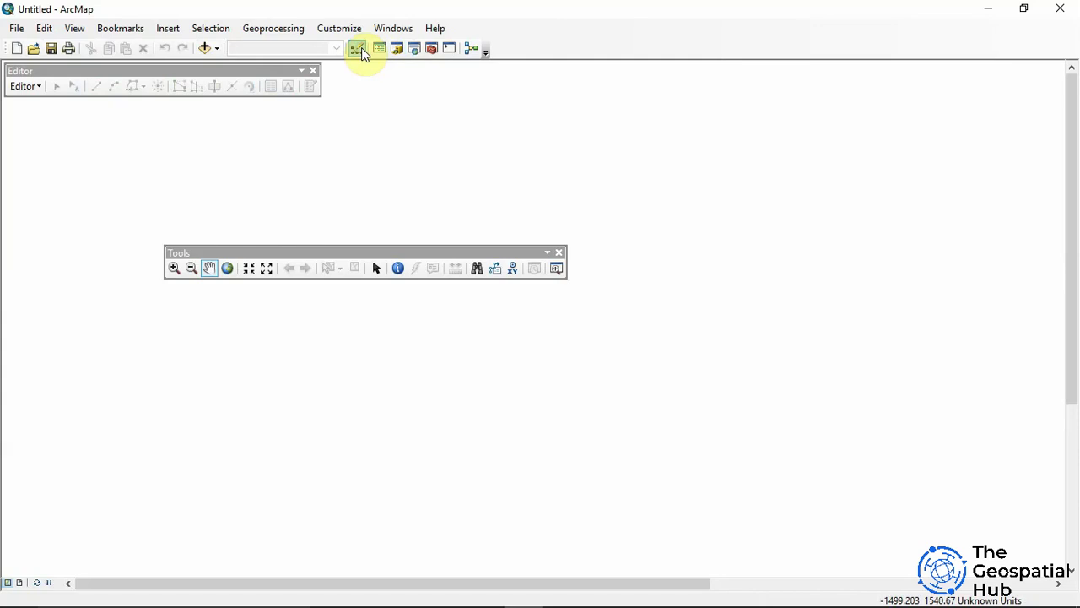
pyautogui.moveTo(235, 74); pyautogui.dragTo(545, 48)
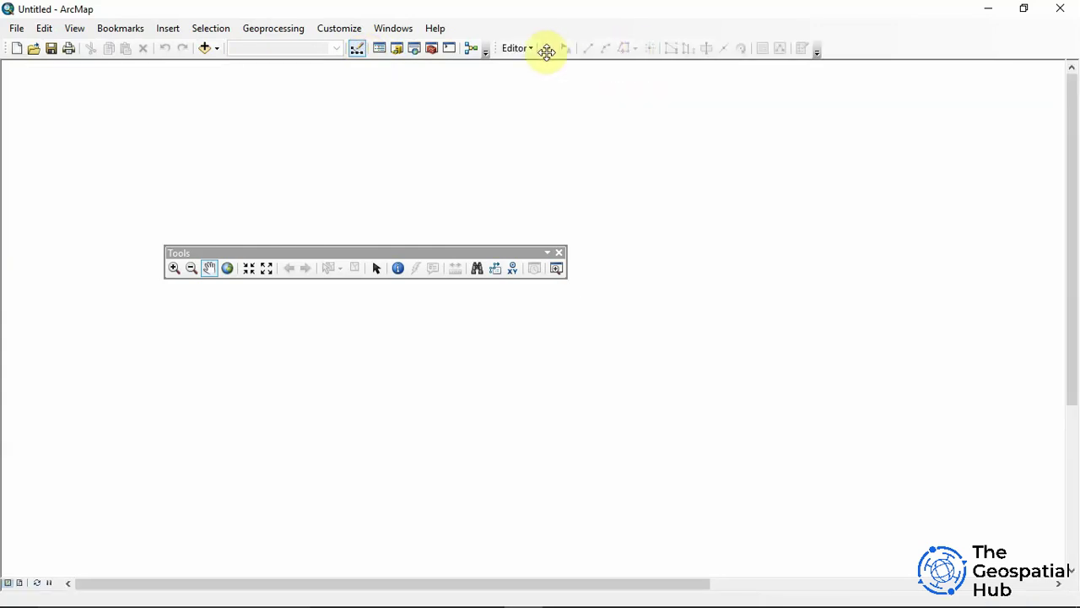
# Show Table Of Contents, set Catalog and Search to auto-hide, and open then close Python
pyautogui.click(382, 51)
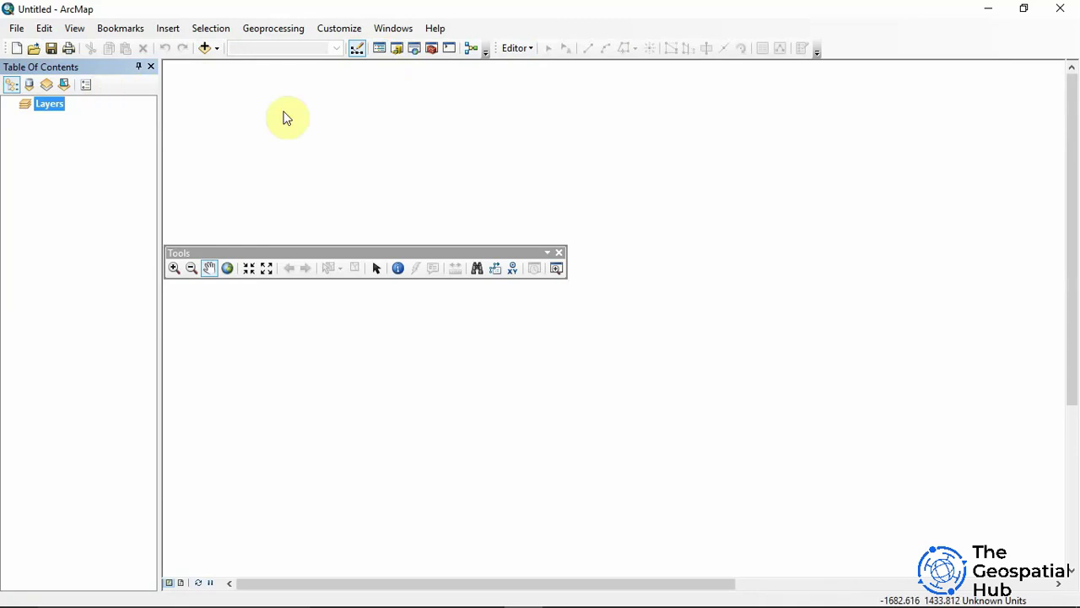
pyautogui.click(398, 49)
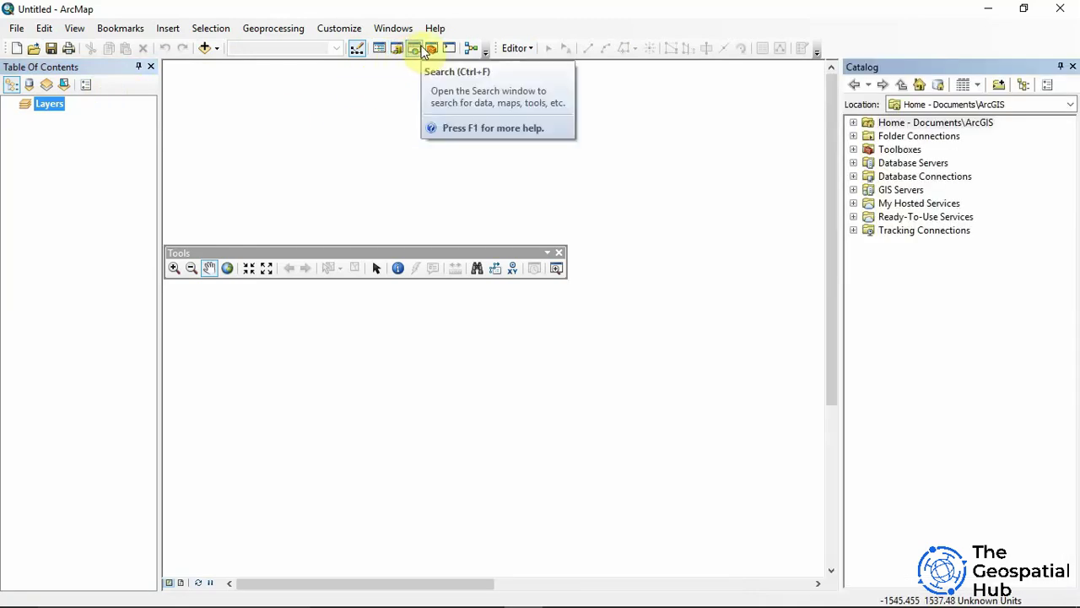
pyautogui.click(414, 49)
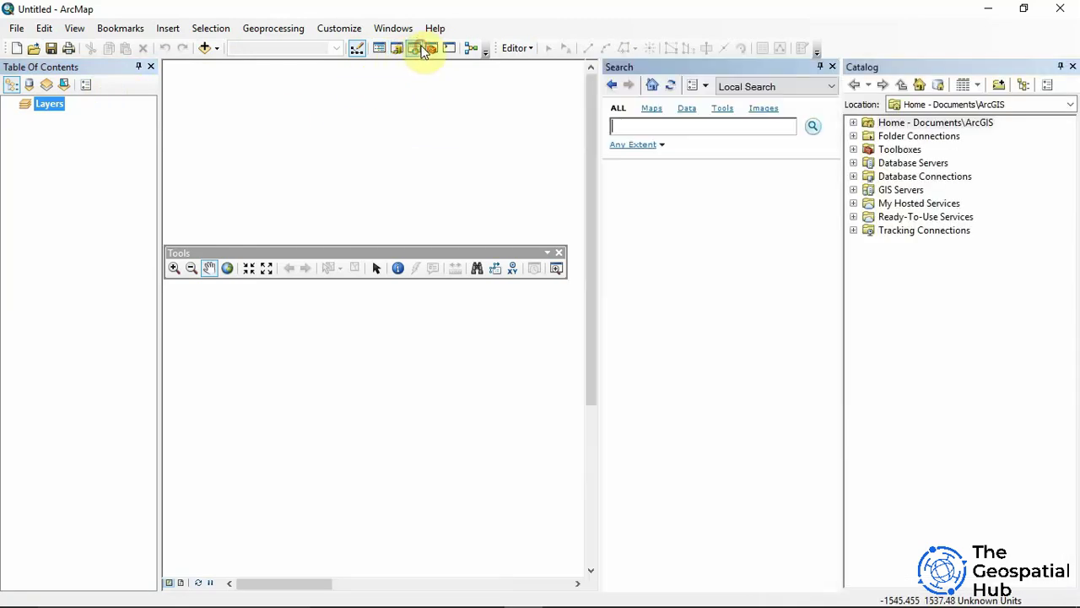
pyautogui.click(820, 67)
pyautogui.click(1044, 67)
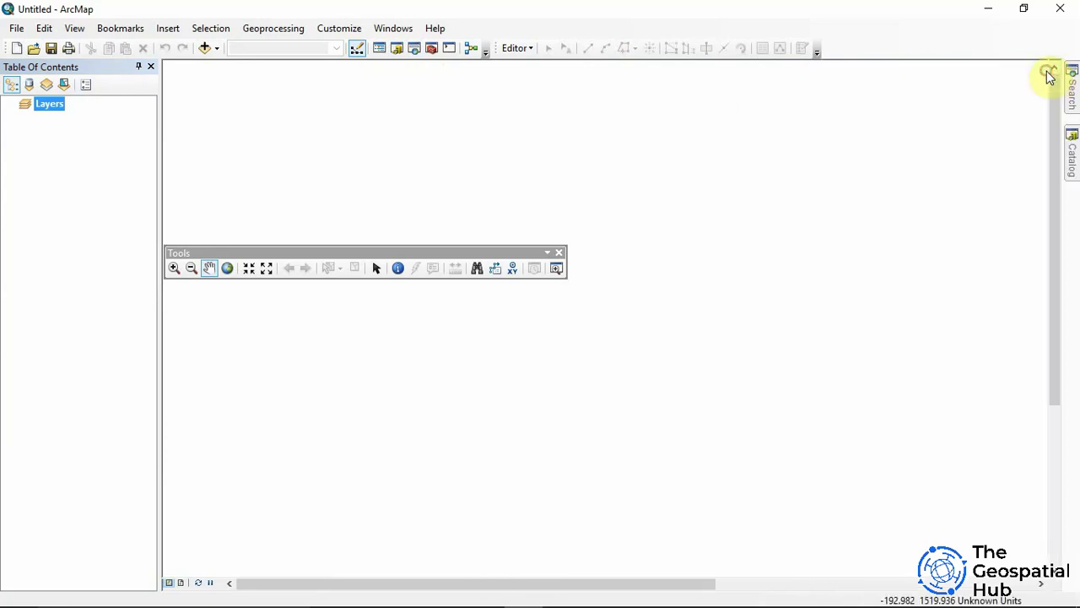
pyautogui.click(449, 49)
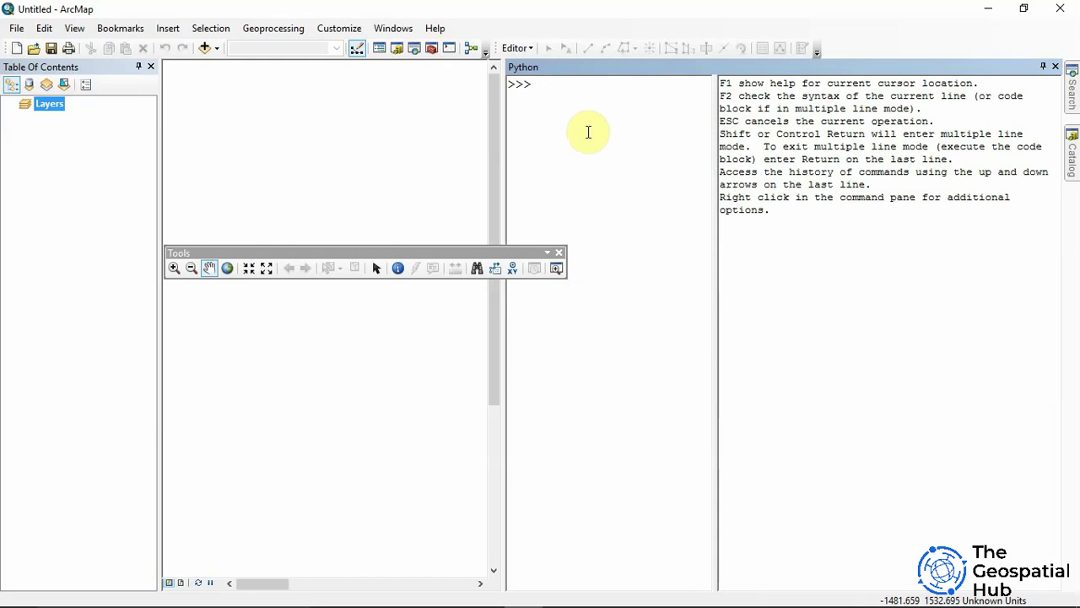
pyautogui.click(1055, 66)
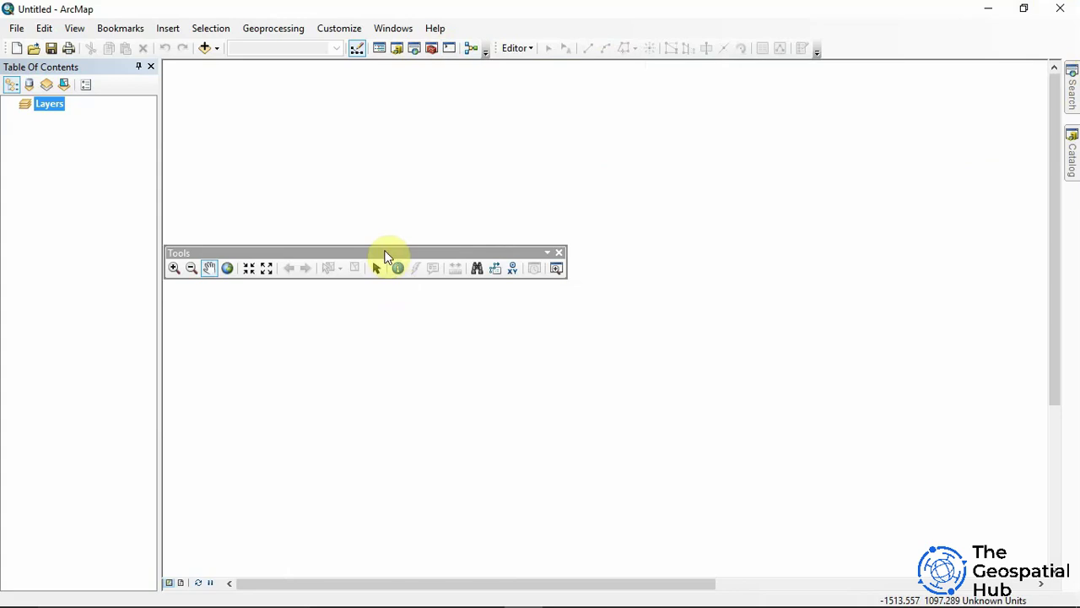
# Drag the floating Tools toolbar into the top toolbar row to dock it
pyautogui.moveTo(384, 253); pyautogui.dragTo(9, 65)
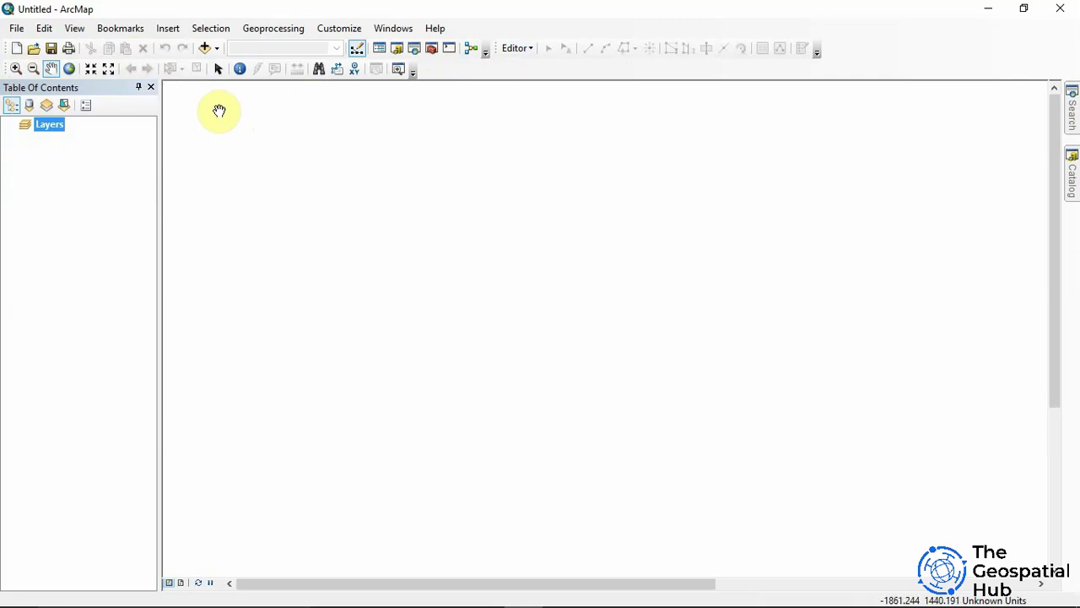
# Connect the GIS with ArcMap folder from the Add Data dialog
pyautogui.click(206, 52)
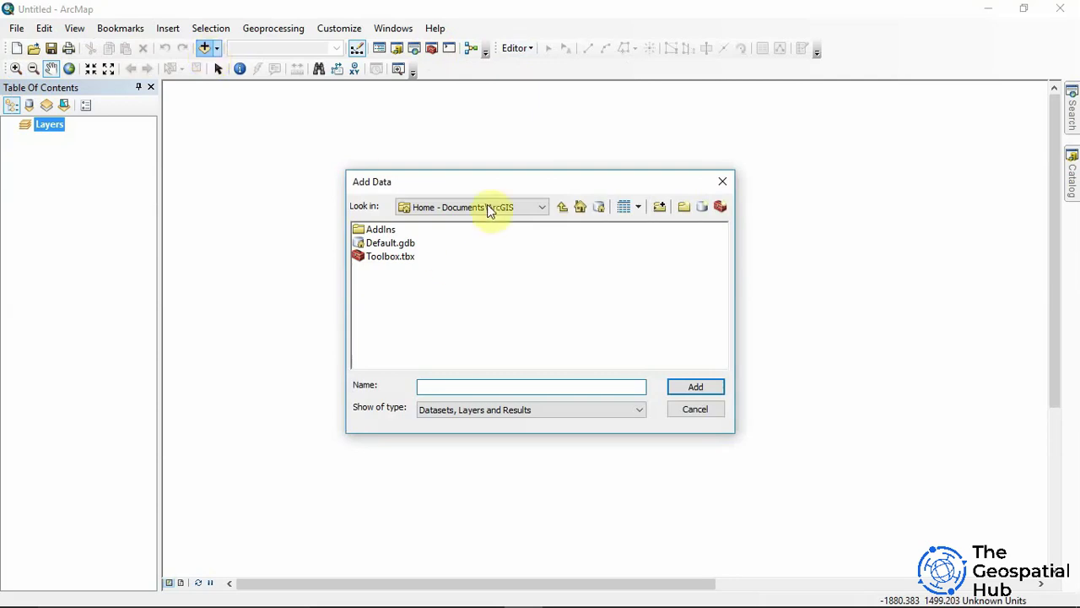
pyautogui.click(660, 208)
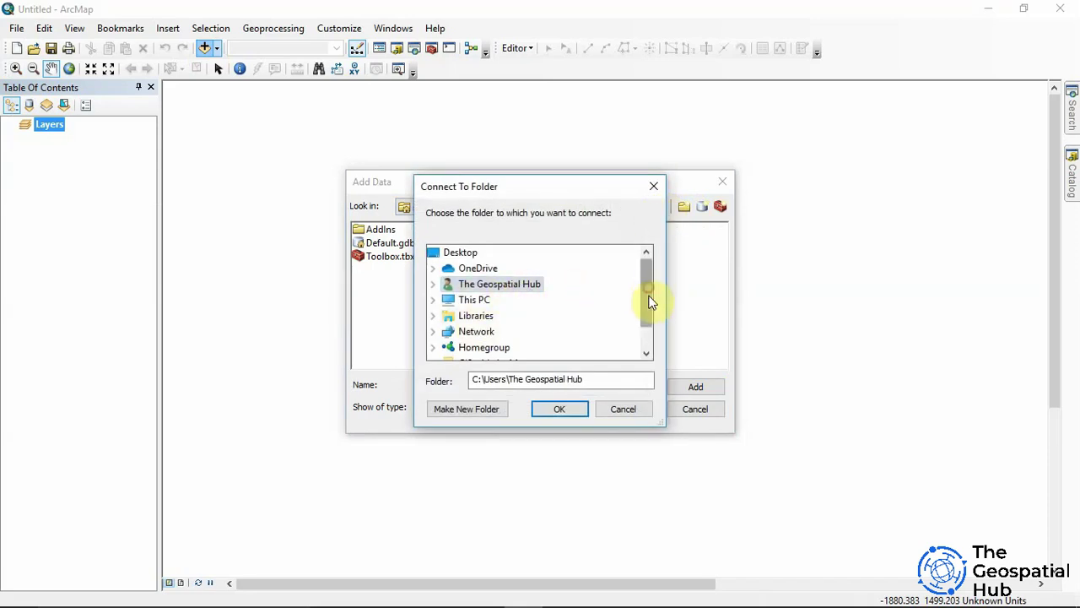
pyautogui.moveTo(646, 295); pyautogui.dragTo(590, 313)
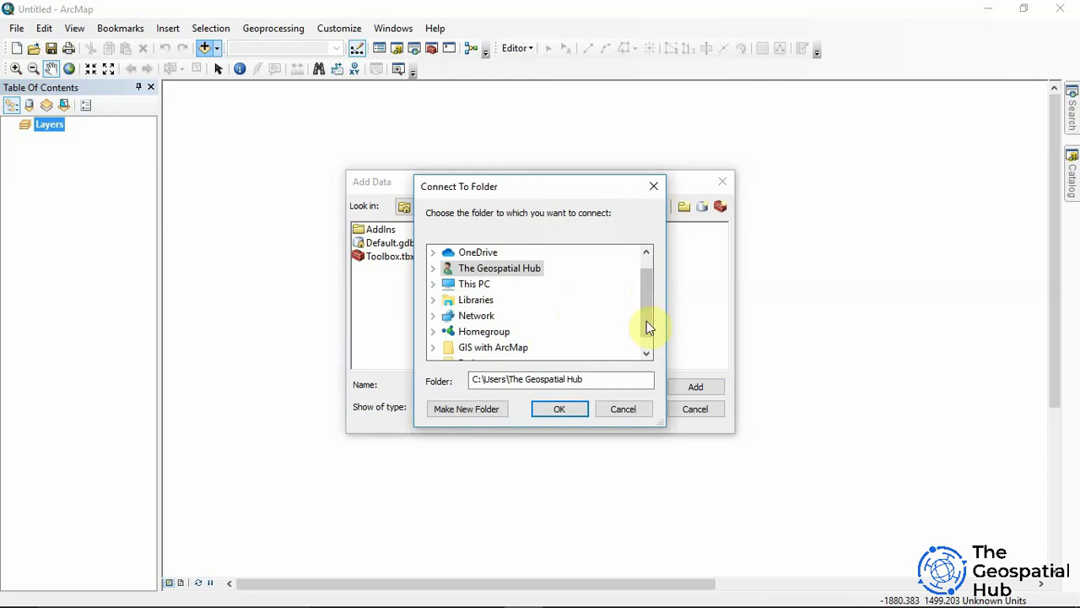
pyautogui.click(646, 353)
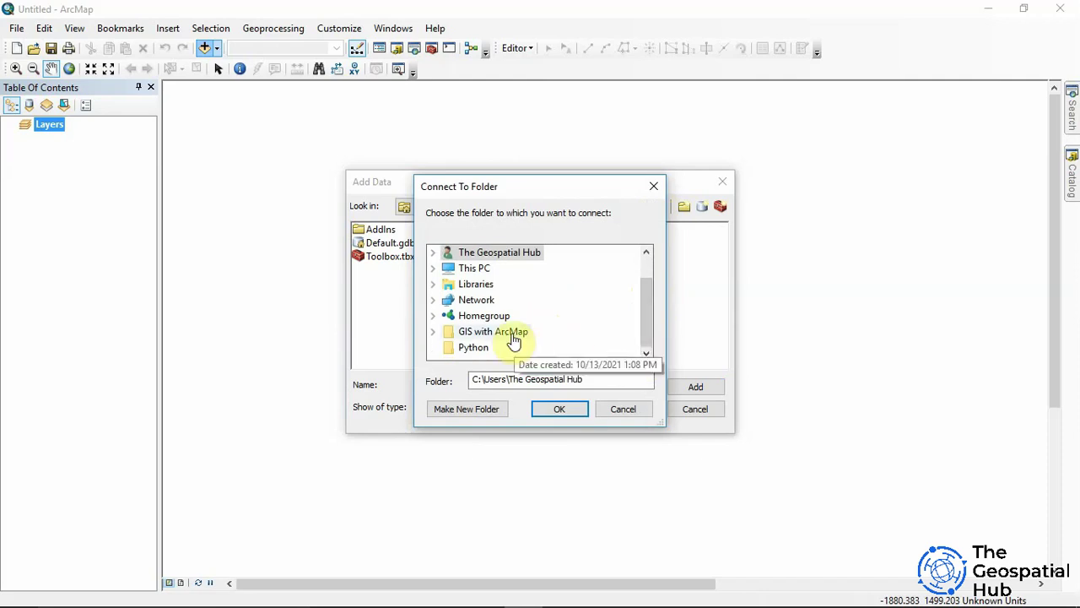
pyautogui.click(511, 336)
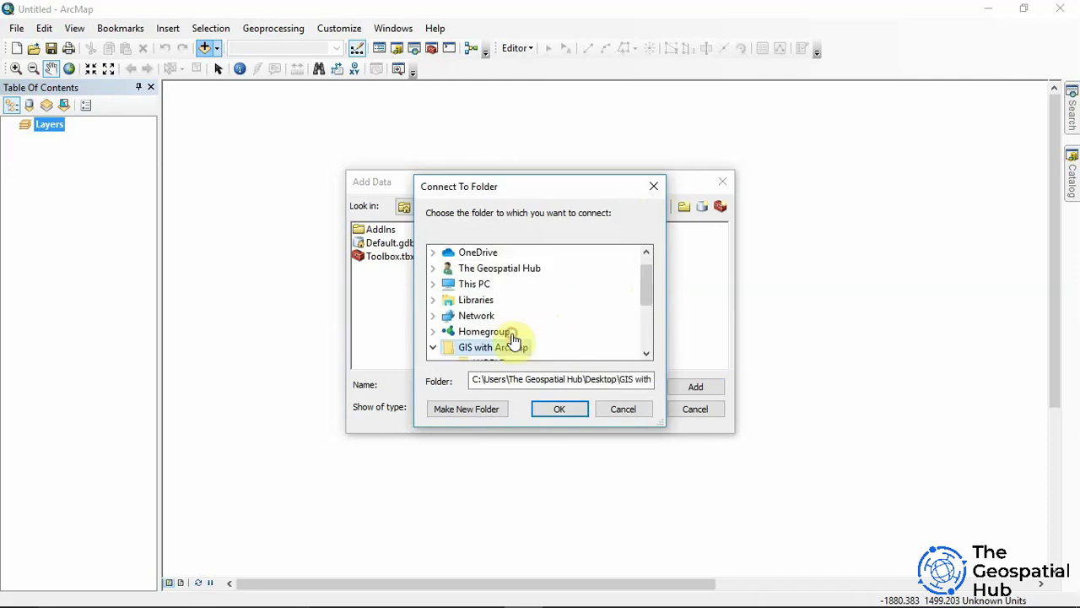
pyautogui.click(552, 409)
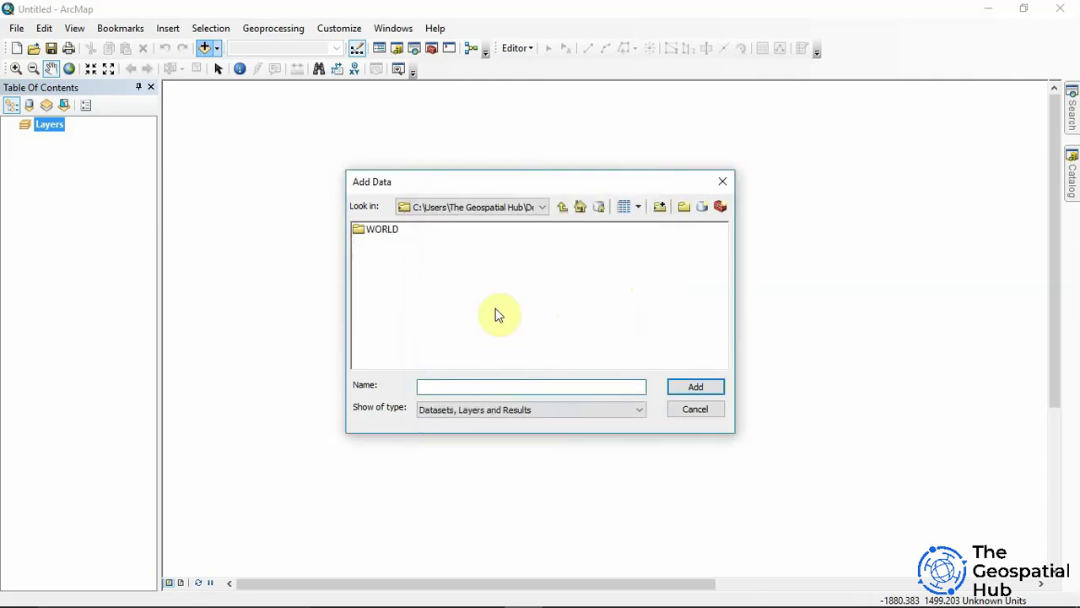
# Browse to WORLD > World_Countries and add World_Countries.shp to the map
pyautogui.doubleClick(388, 230)
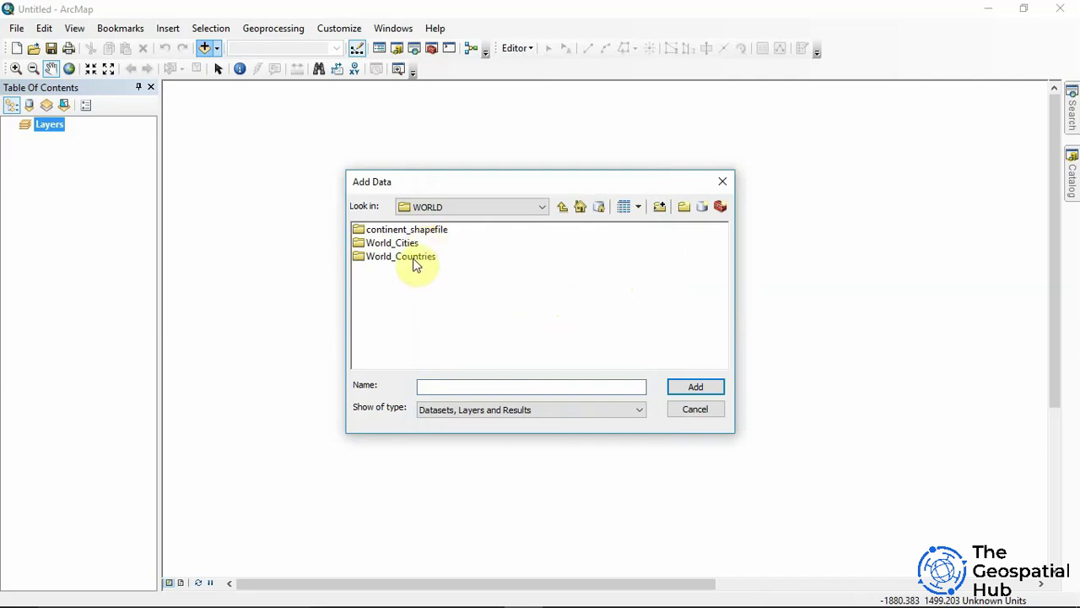
pyautogui.doubleClick(412, 258)
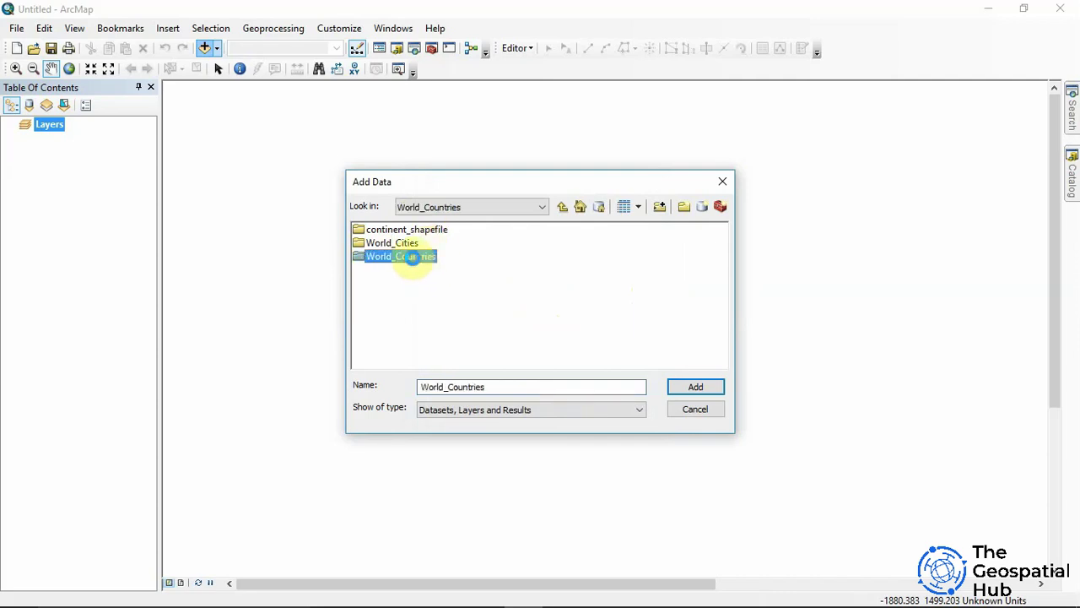
pyautogui.doubleClick(412, 257)
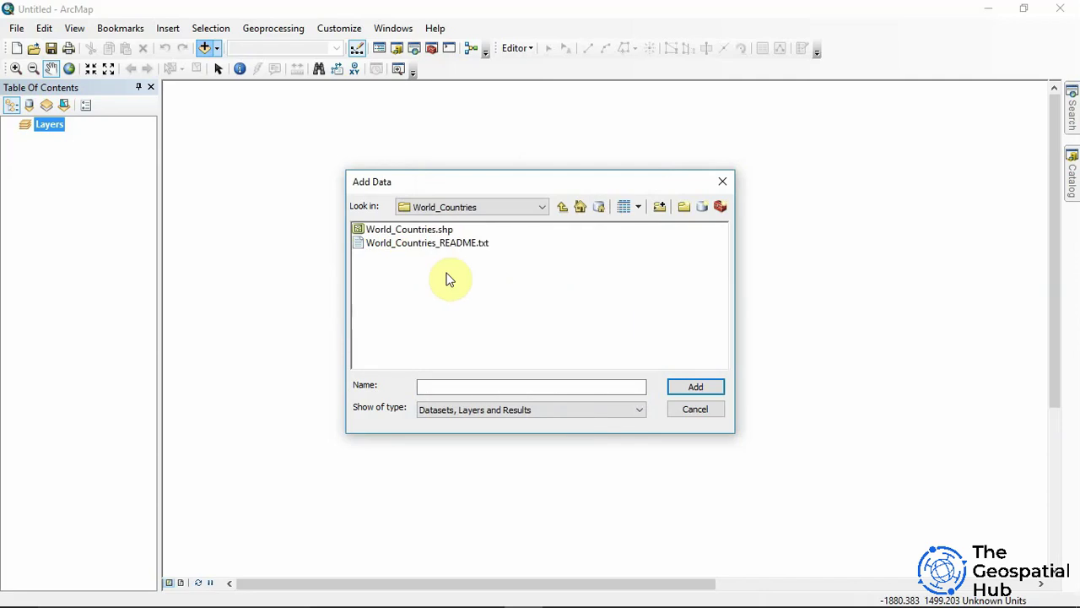
pyautogui.click(439, 231)
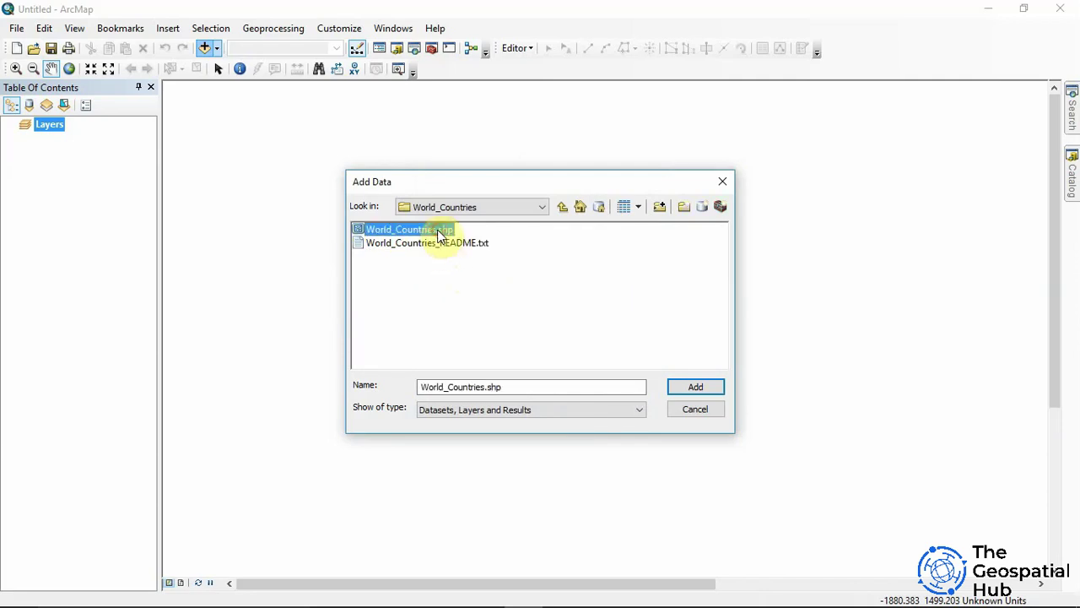
pyautogui.click(709, 389)
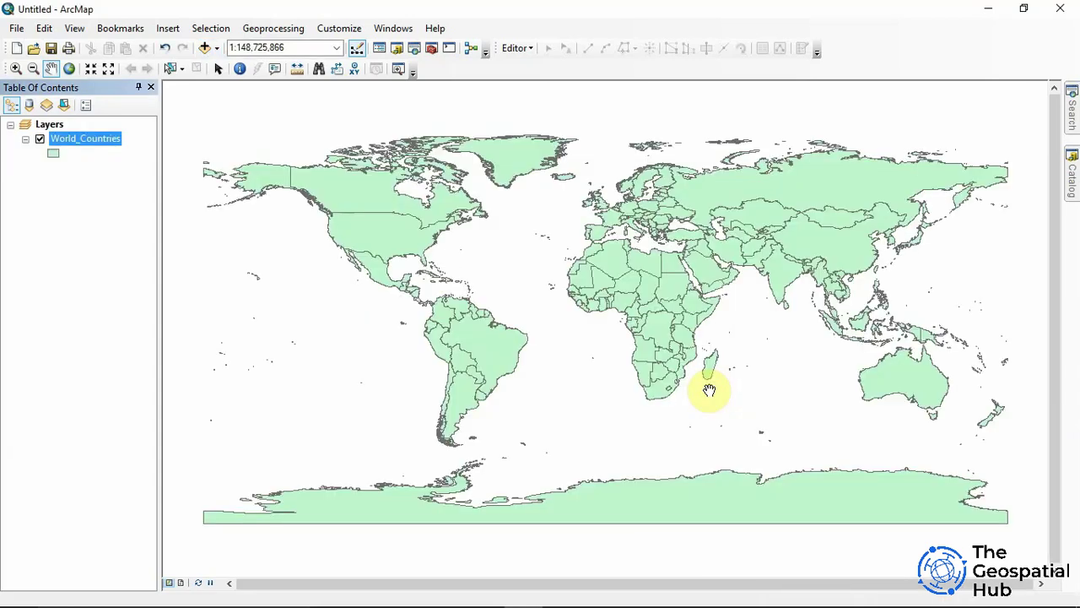
# Zoom in on a box around Africa, then zoom back out from the close-up
pyautogui.click(15, 69)
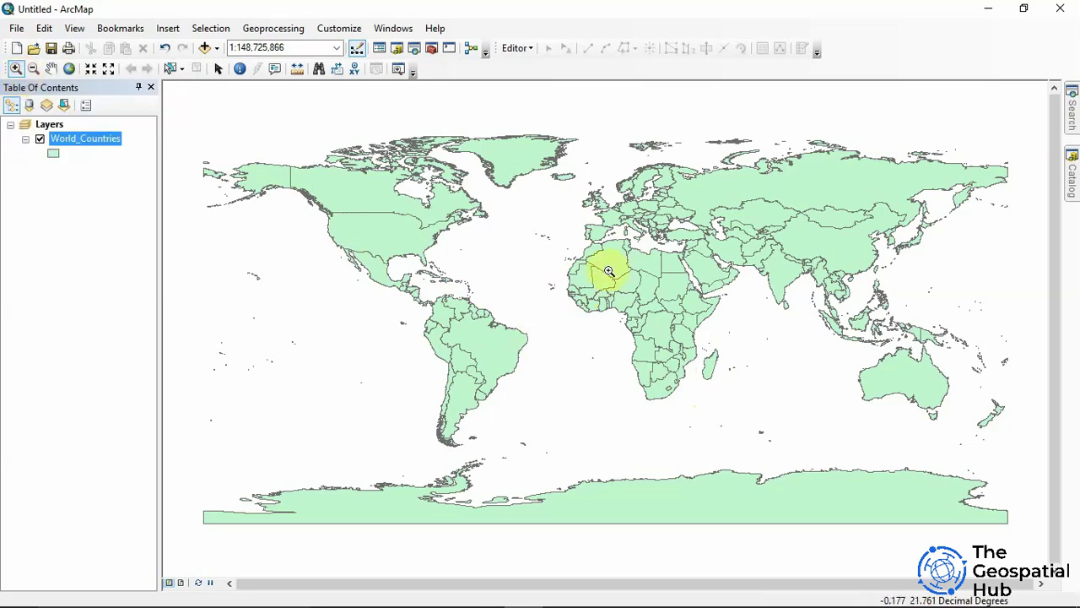
pyautogui.moveTo(557, 261); pyautogui.dragTo(721, 409)
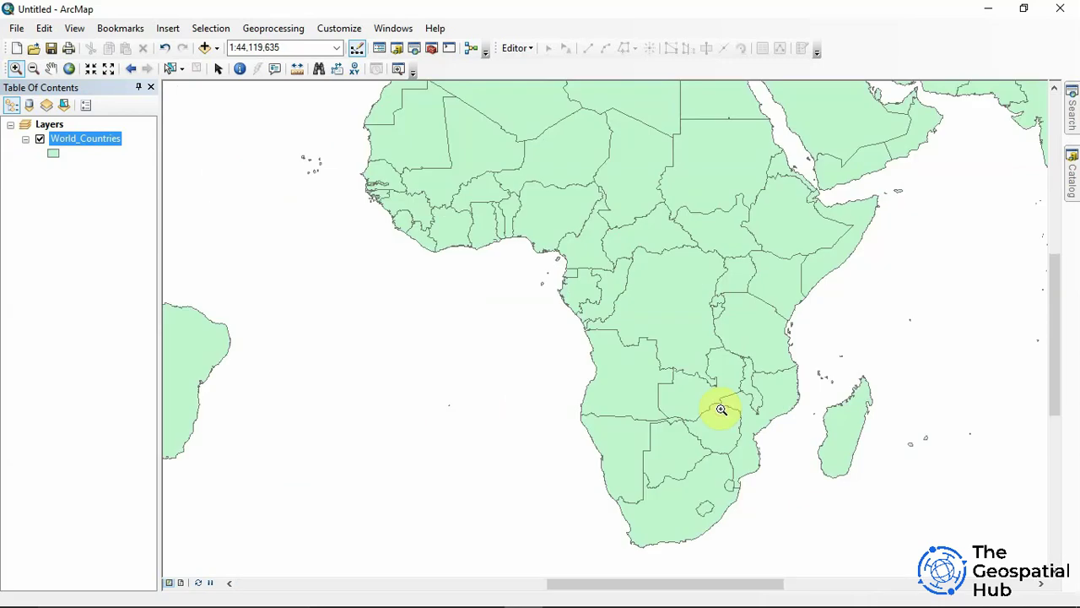
pyautogui.click(33, 68)
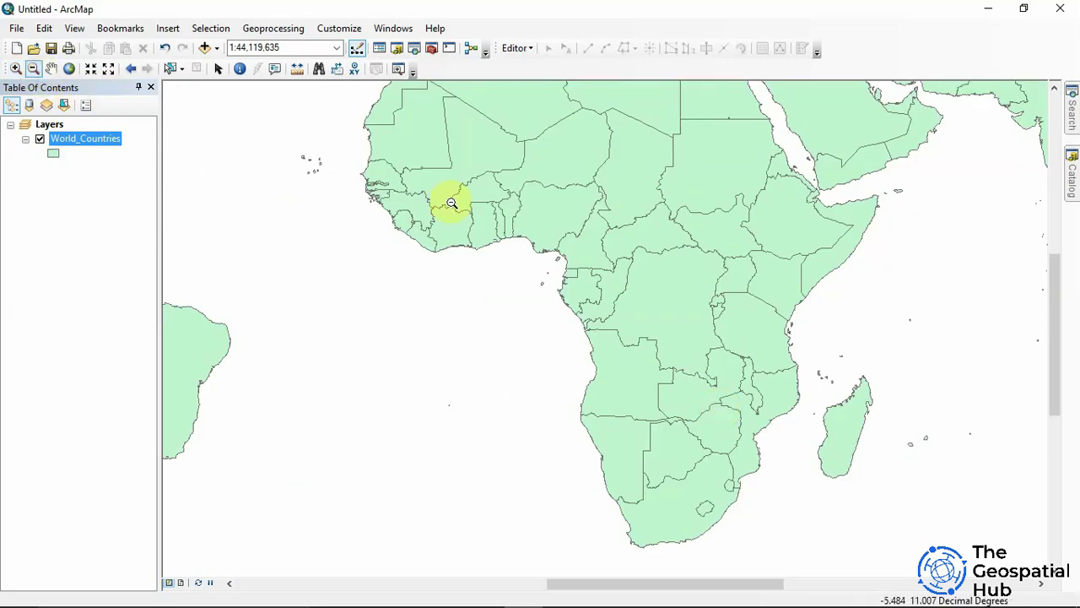
pyautogui.moveTo(361, 91); pyautogui.dragTo(869, 580)
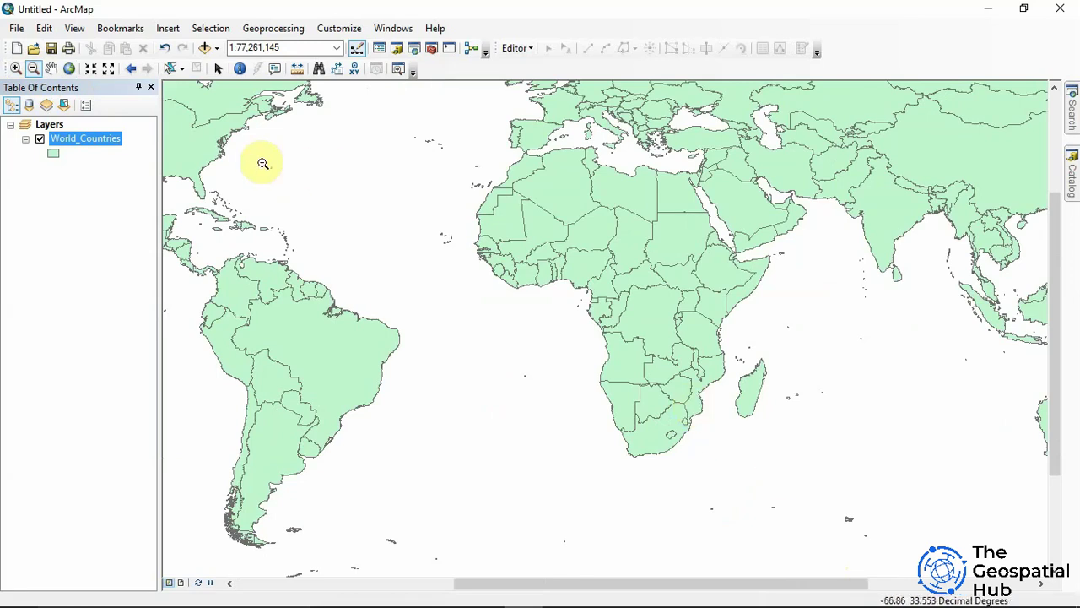
# Pan the map across Europe, Russia, Asia, Africa and South America
pyautogui.click(51, 68)
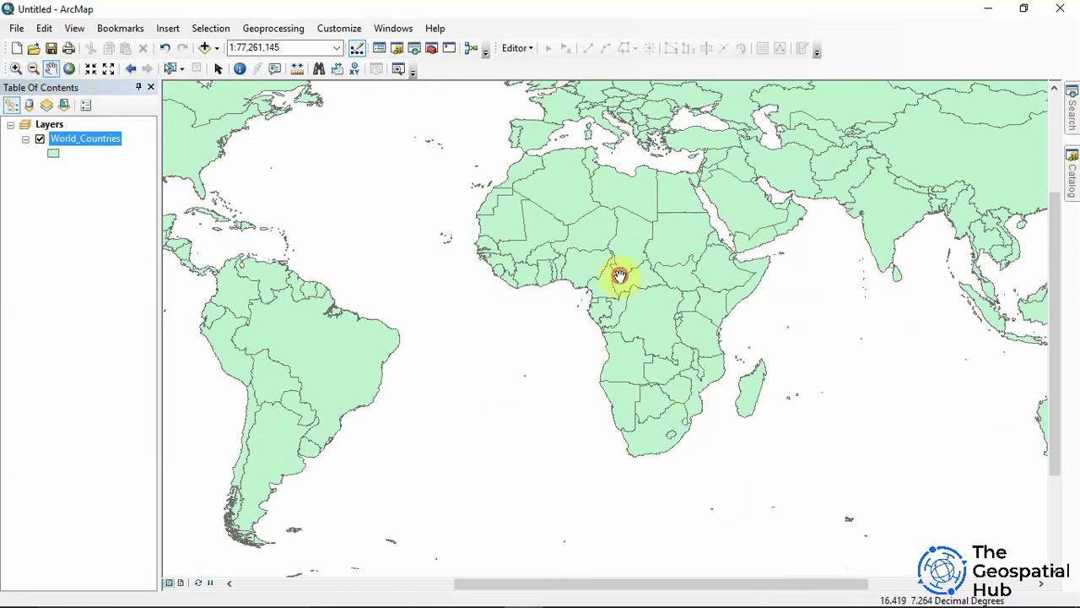
pyautogui.moveTo(619, 276); pyautogui.dragTo(619, 455)
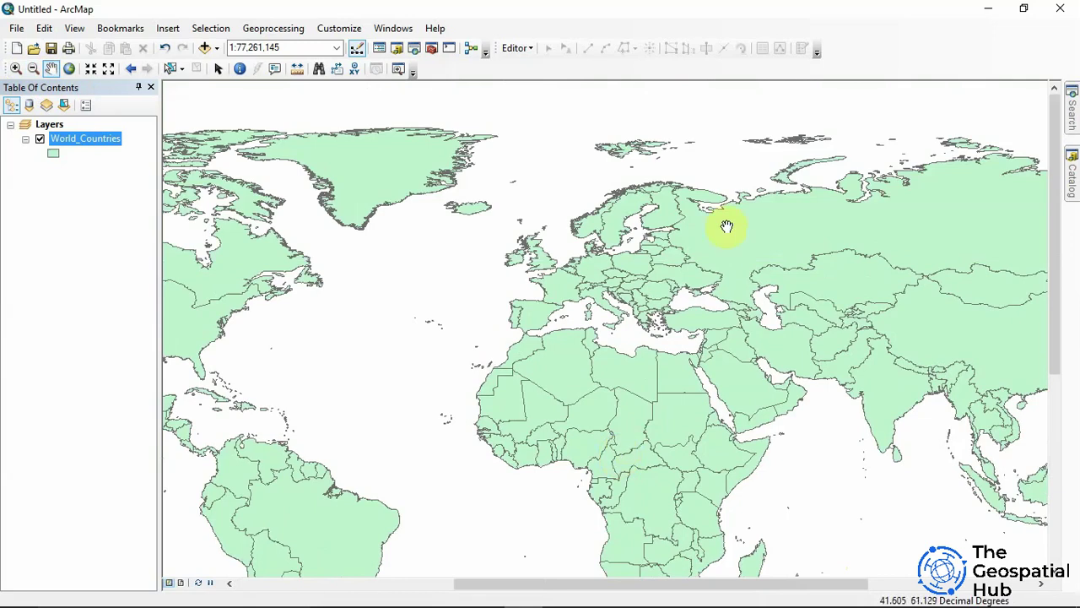
pyautogui.moveTo(727, 226); pyautogui.dragTo(540, 309)
pyautogui.moveTo(844, 415); pyautogui.dragTo(718, 328)
pyautogui.moveTo(582, 222); pyautogui.dragTo(765, 310)
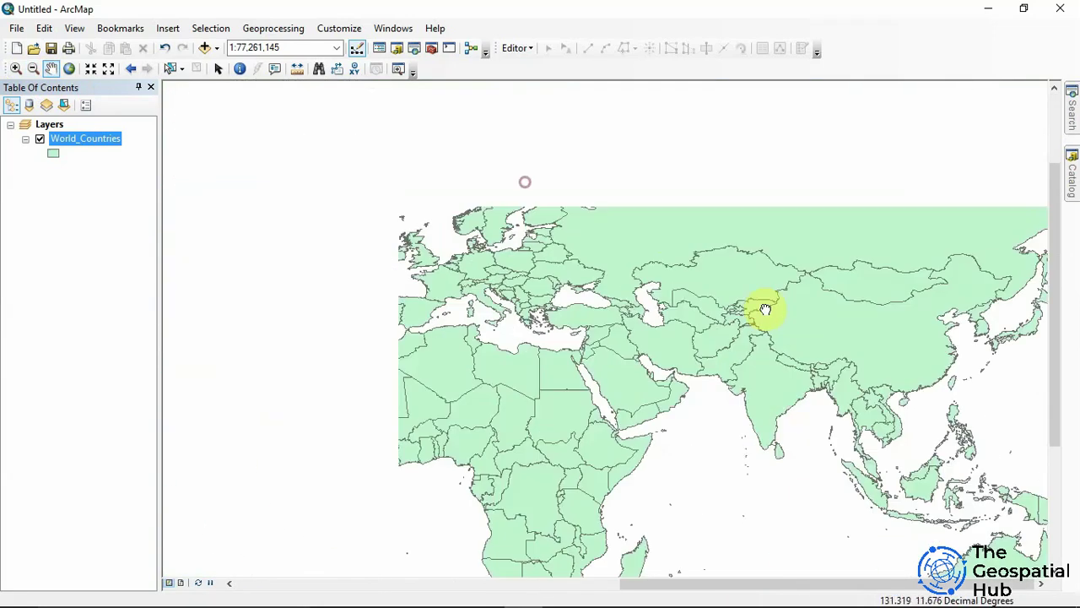
pyautogui.moveTo(422, 458); pyautogui.dragTo(526, 300)
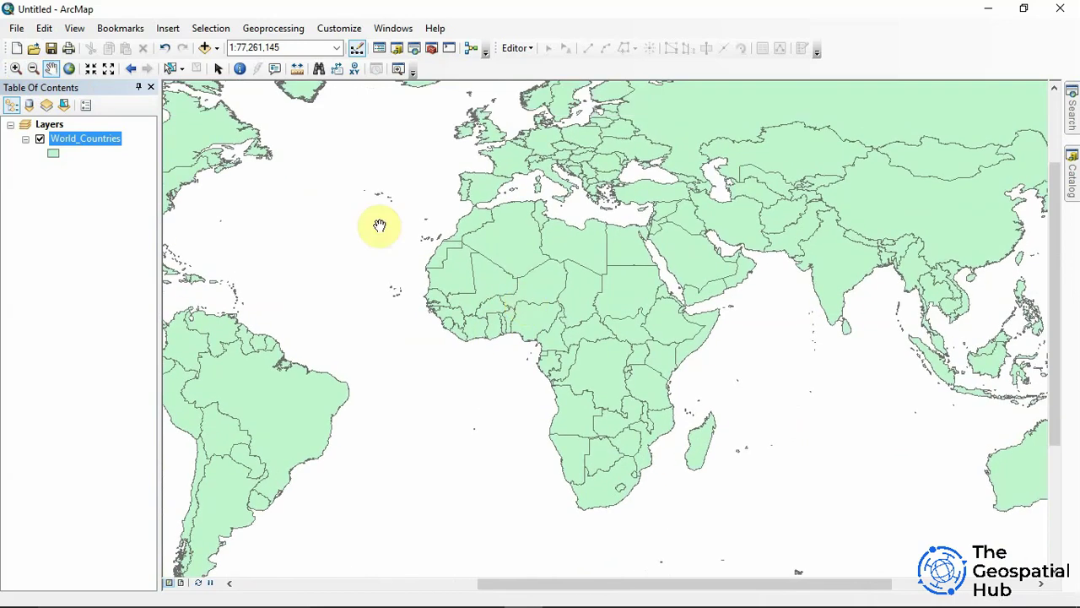
# Show the full world extent, then step in six fixed zooms toward Africa
pyautogui.click(71, 69)
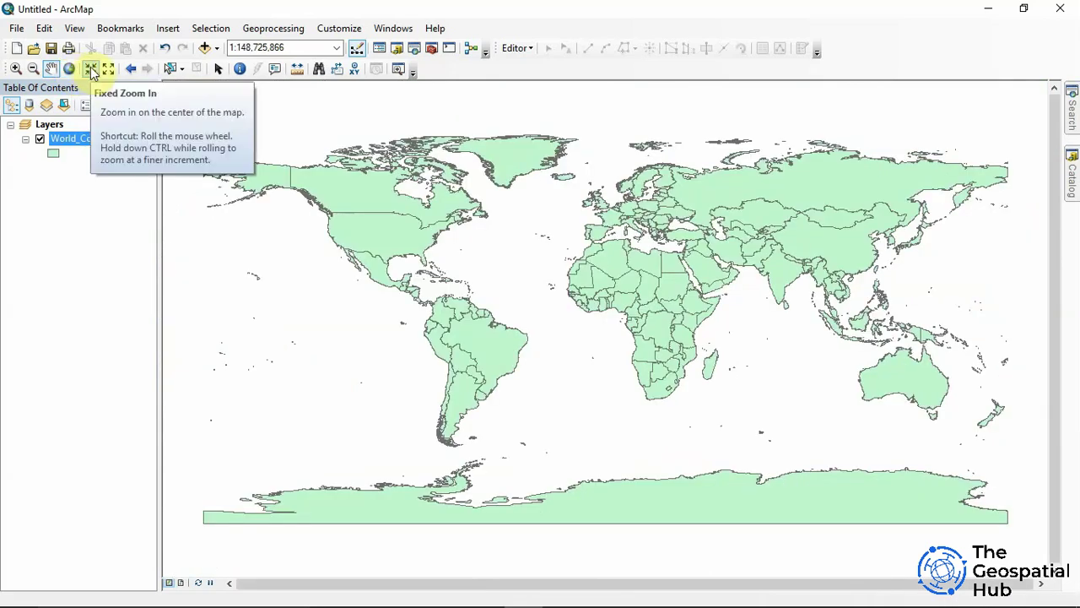
pyautogui.click(91, 69)
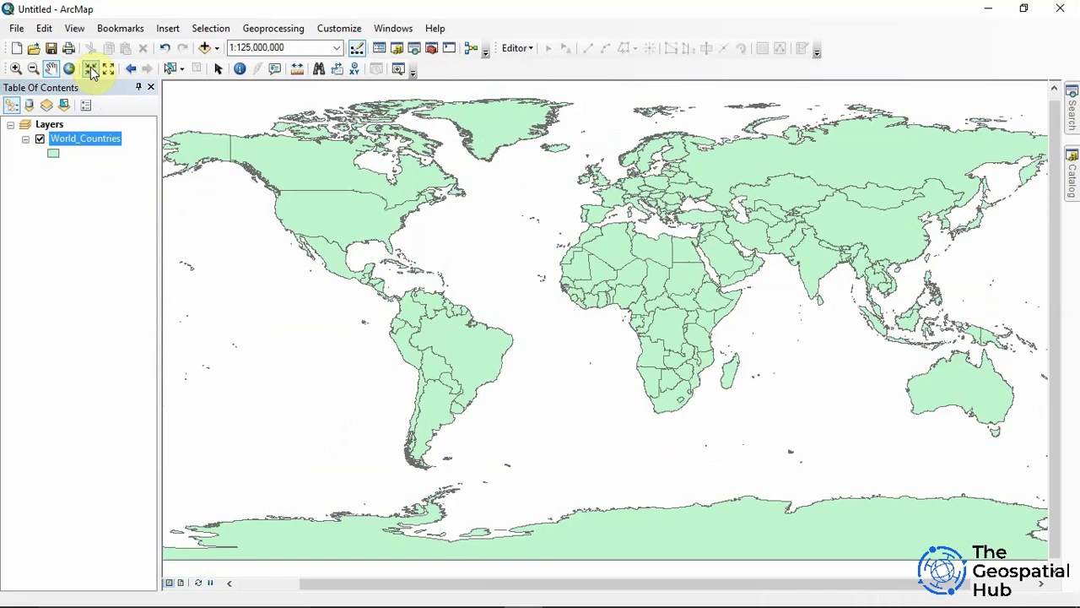
pyautogui.click(89, 69)
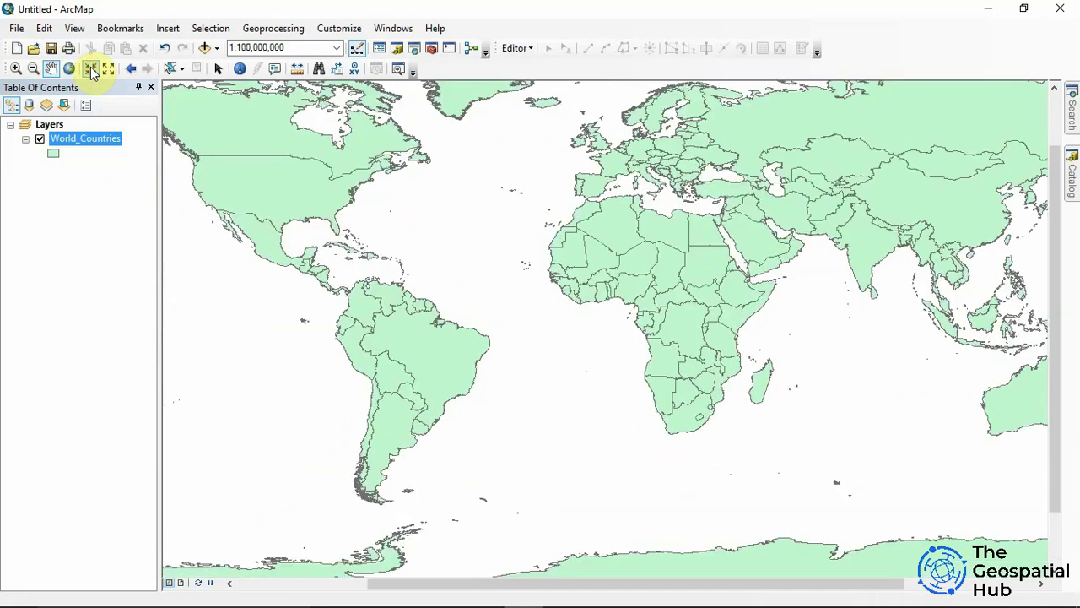
pyautogui.click(90, 69)
pyautogui.click(90, 68)
pyautogui.click(89, 68)
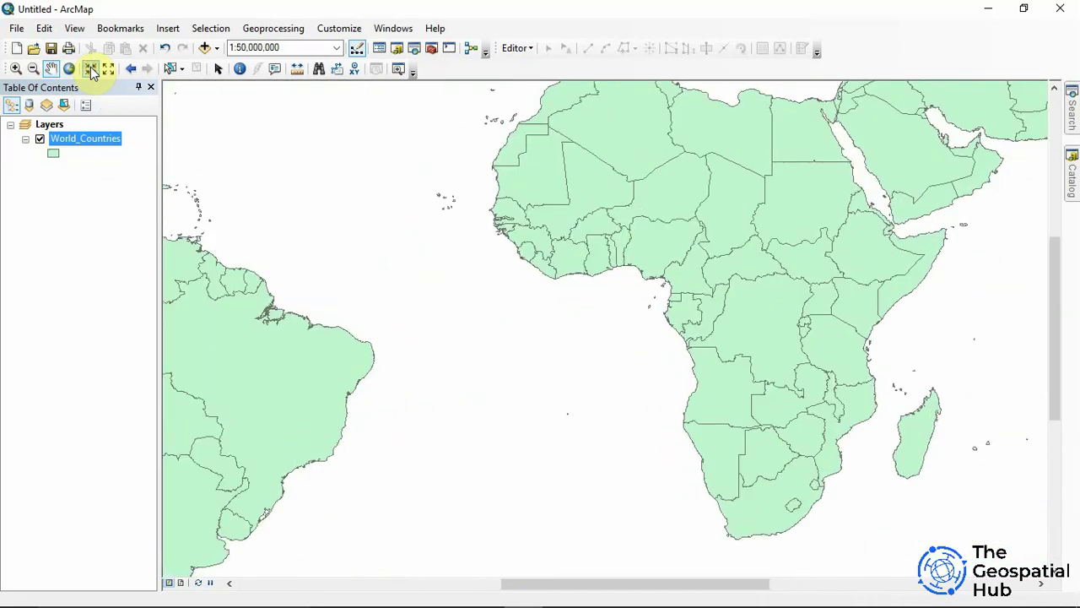
pyautogui.click(89, 68)
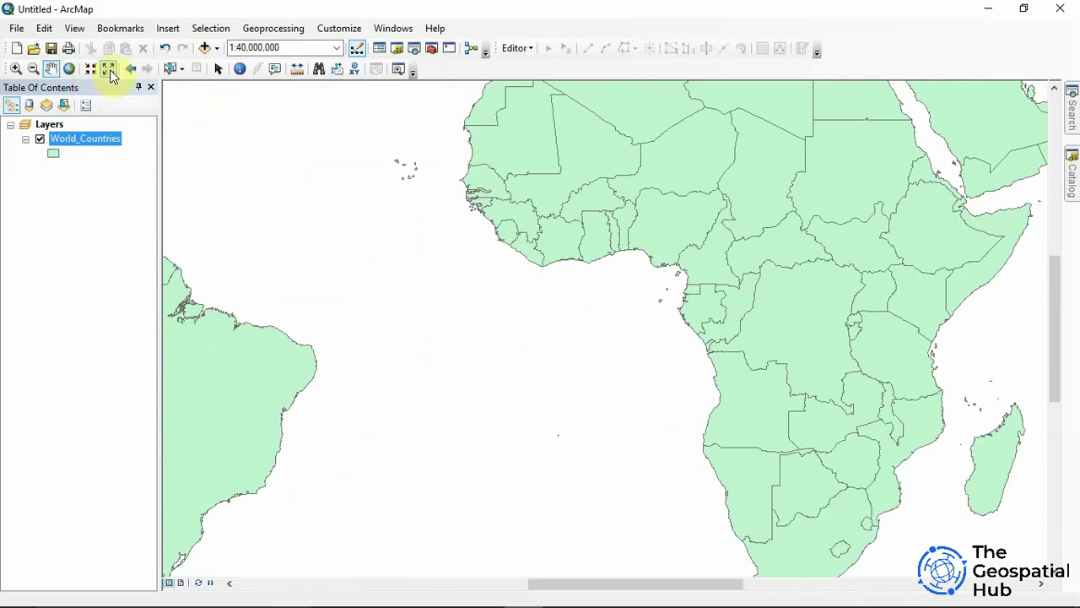
# Step out six fixed zooms until the whole world shows at 1:150,000,000
pyautogui.click(110, 73)
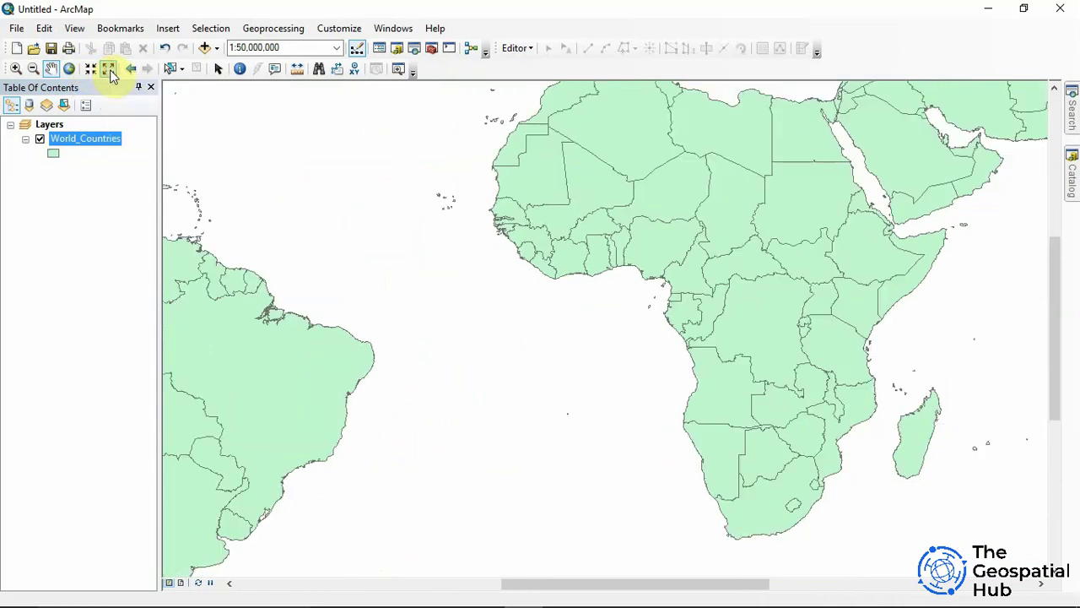
pyautogui.click(109, 72)
pyautogui.click(110, 73)
pyautogui.click(110, 73)
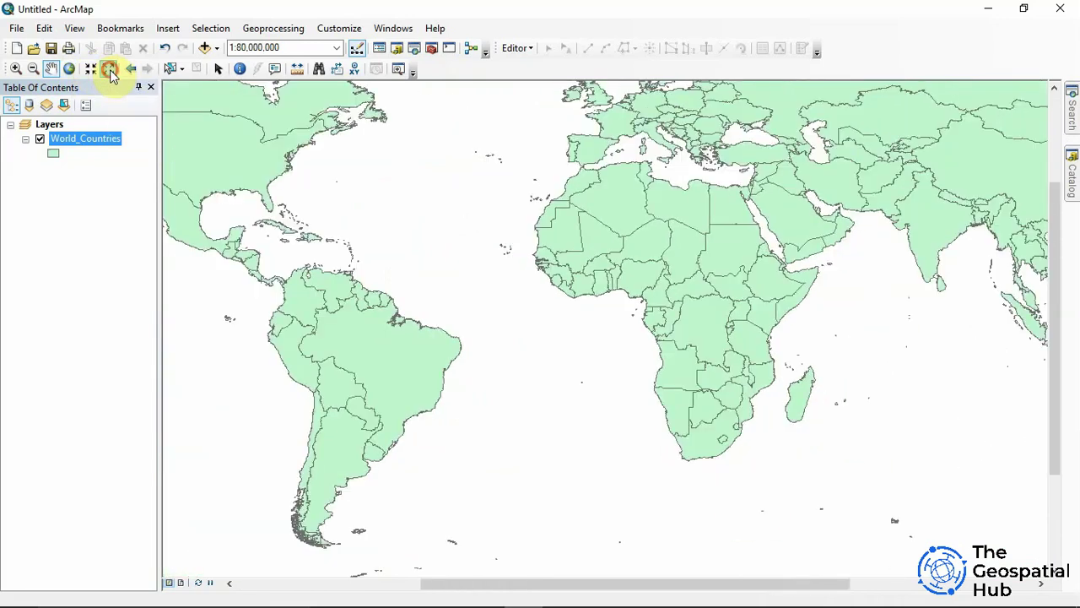
pyautogui.click(110, 72)
pyautogui.click(110, 72)
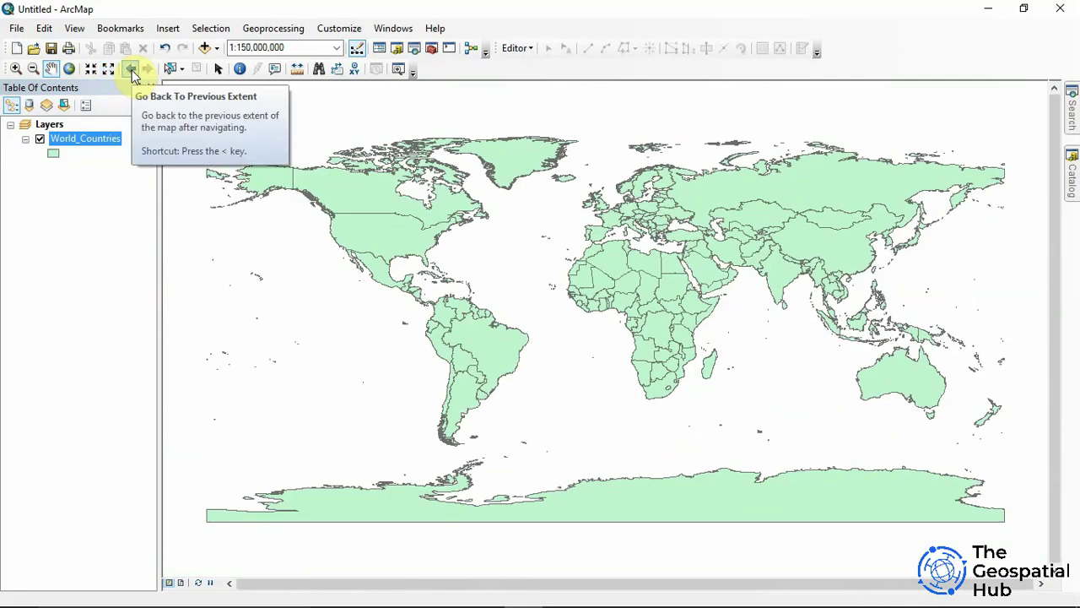
# Return to the previous map extent, then zoom in on a box around Africa
pyautogui.click(129, 73)
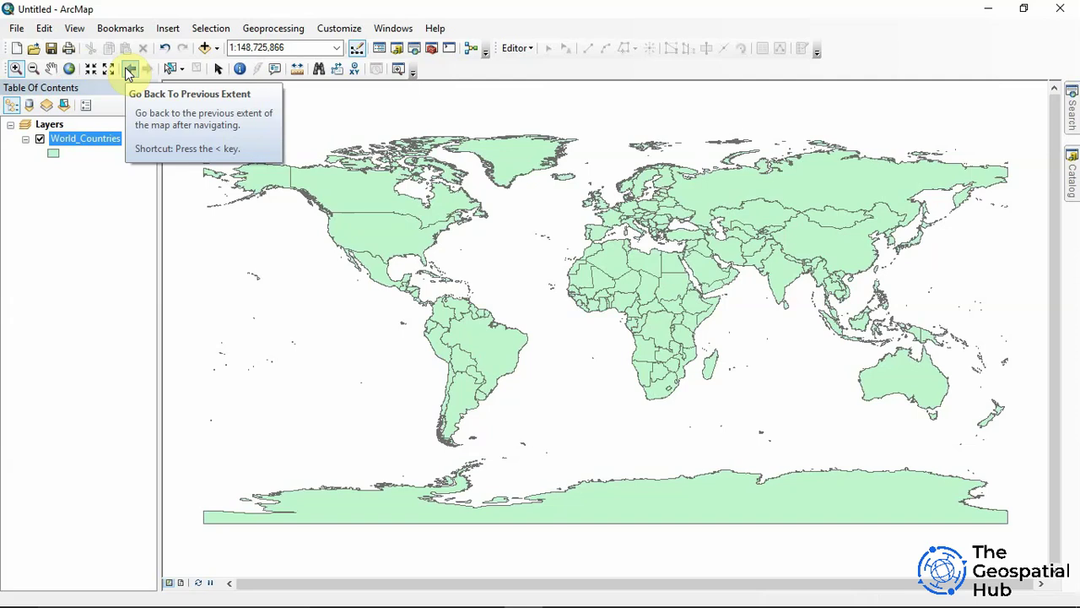
pyautogui.click(15, 69)
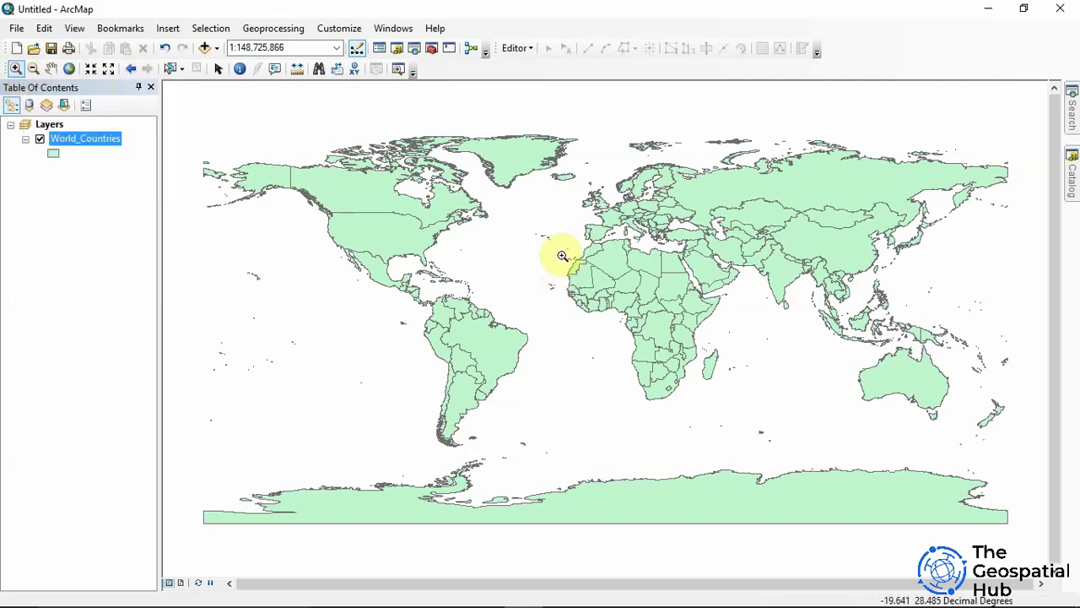
pyautogui.moveTo(562, 240); pyautogui.dragTo(737, 415)
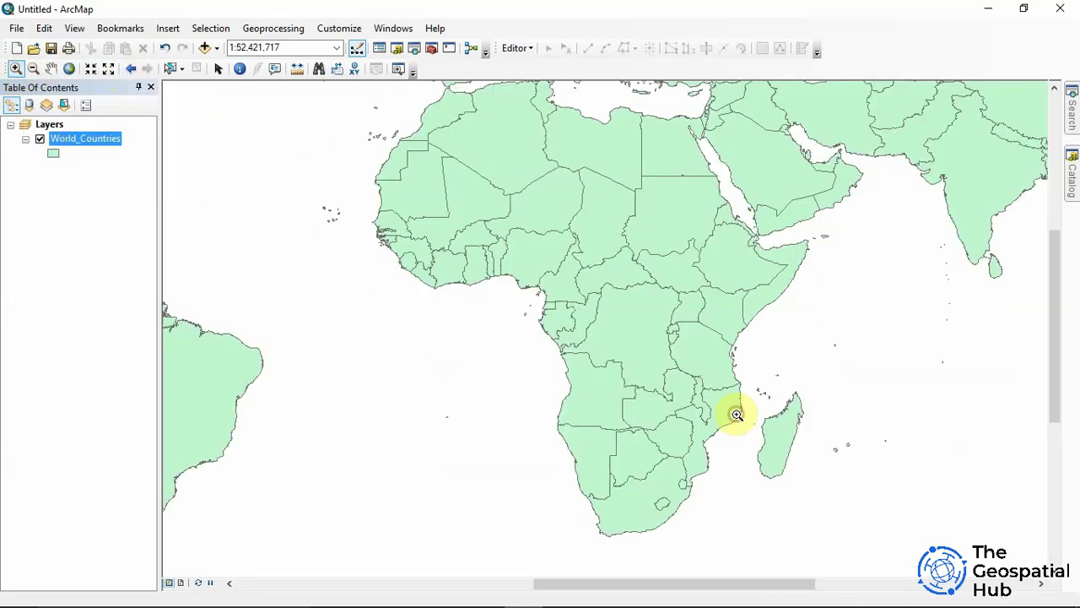
# Toggle back to the world view, forward to Africa, and back to the world again
pyautogui.click(133, 69)
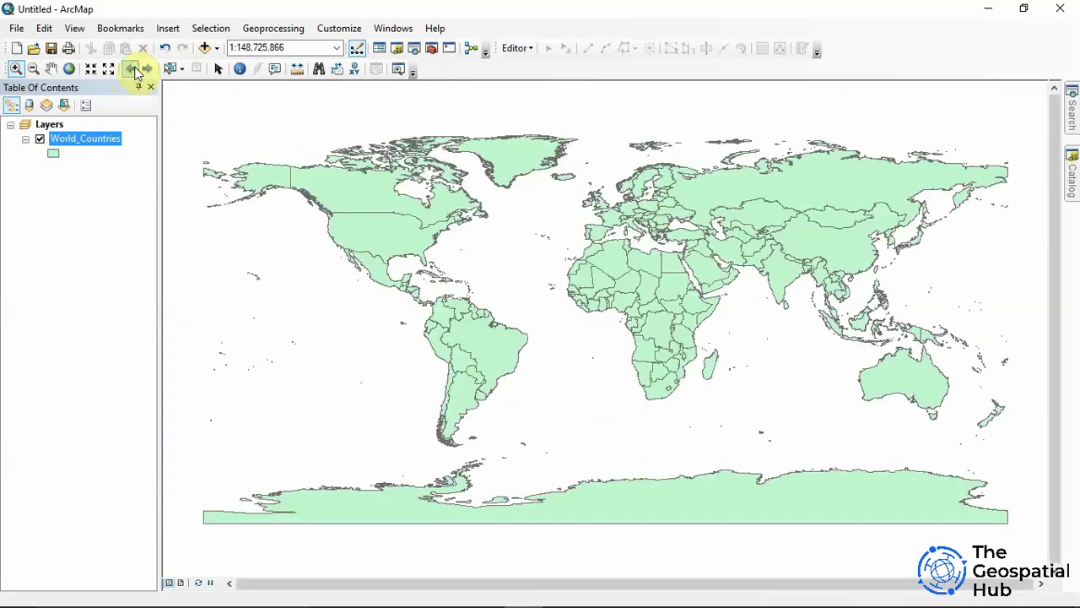
pyautogui.click(149, 70)
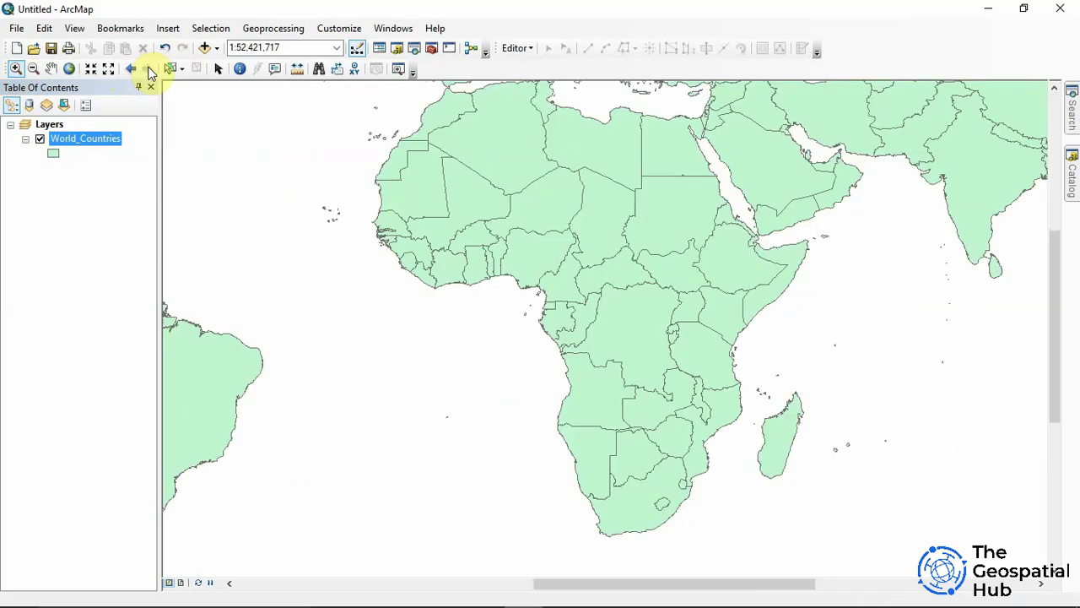
pyautogui.click(136, 70)
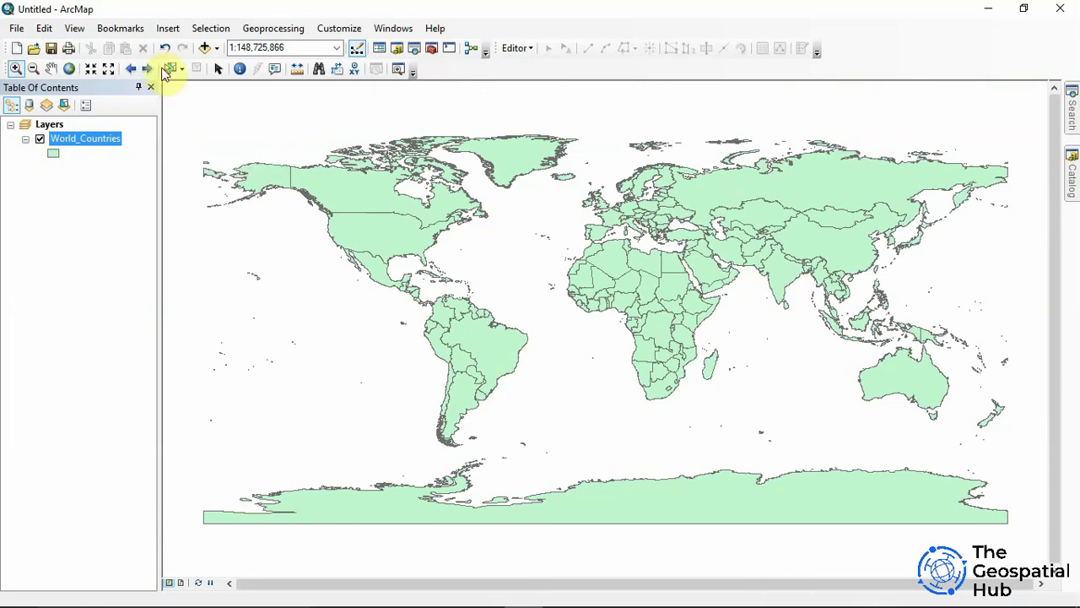
# Select Nigeria, zoom in on North and Central Africa, and clear the selection
pyautogui.click(169, 70)
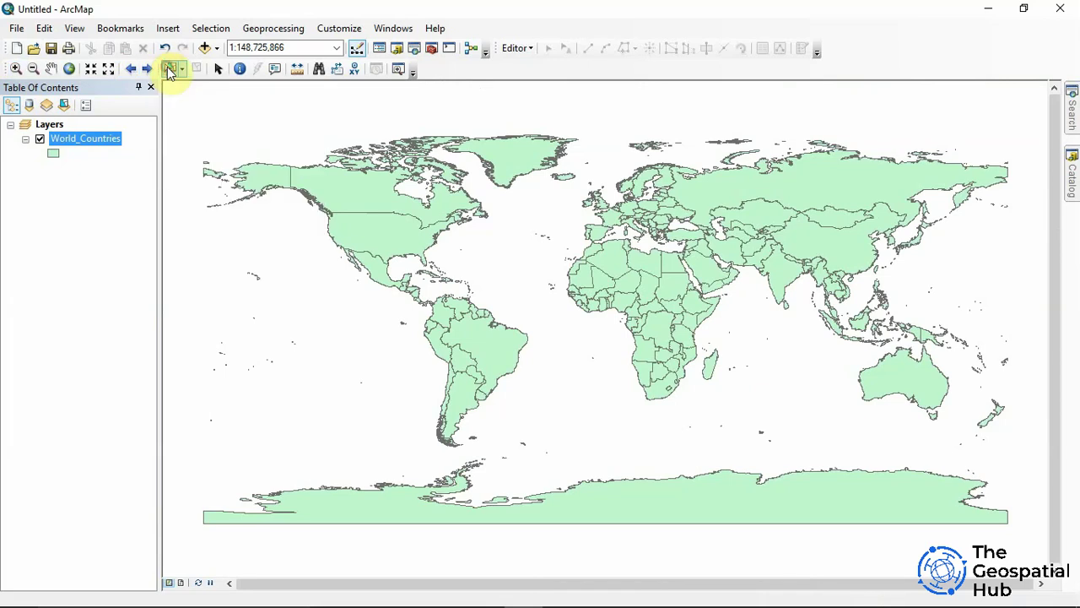
pyautogui.click(619, 296)
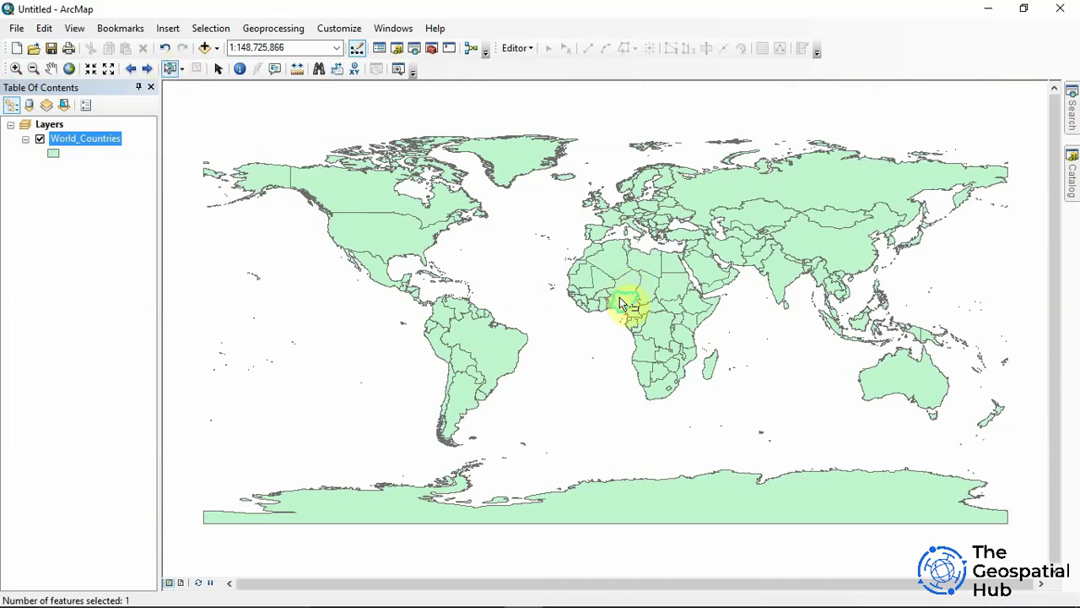
pyautogui.click(12, 69)
pyautogui.moveTo(546, 219); pyautogui.dragTo(675, 328)
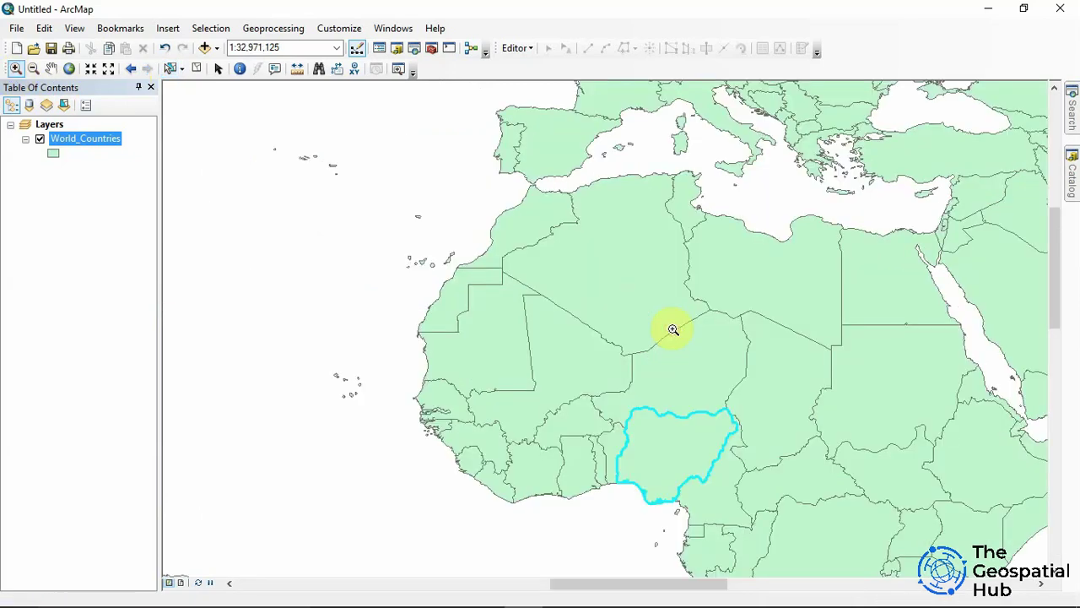
pyautogui.click(198, 71)
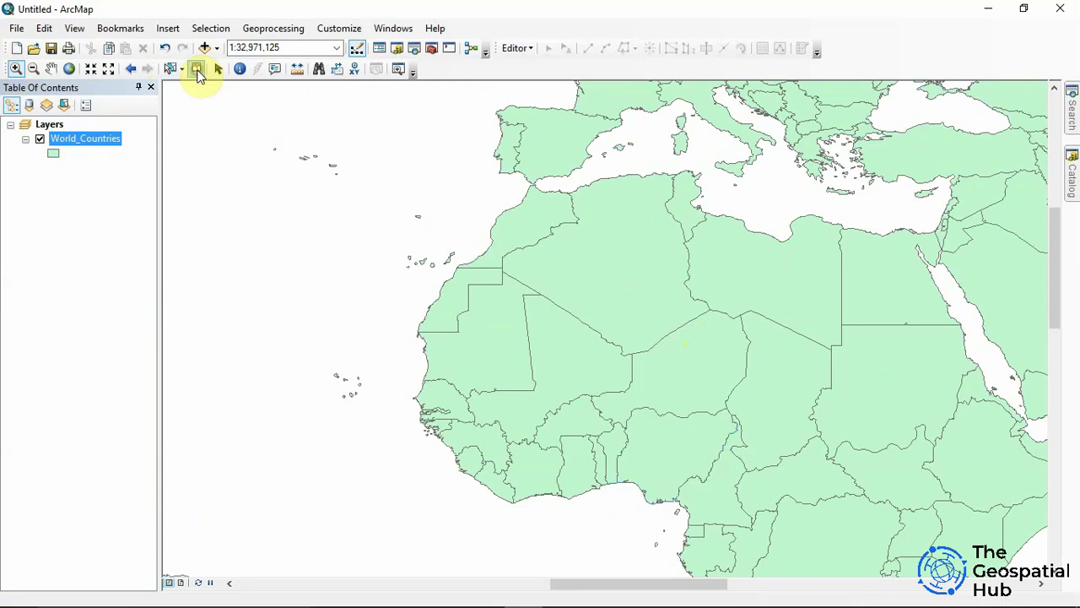
# Select Nigeria, then Niger, box-select 31 West African countries, and clear the selection
pyautogui.click(173, 69)
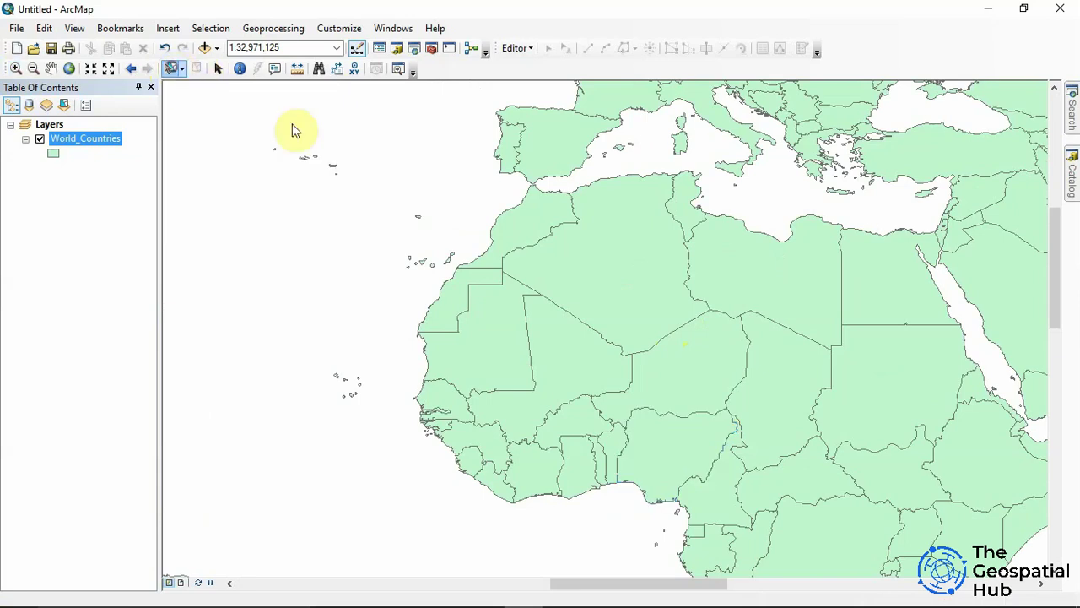
pyautogui.click(662, 464)
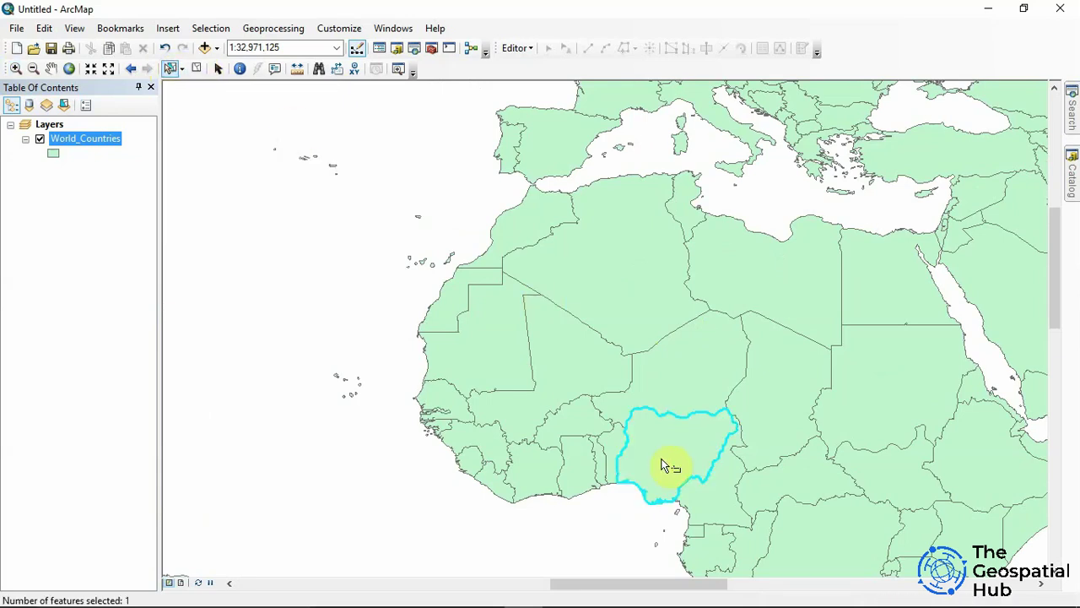
pyautogui.click(671, 381)
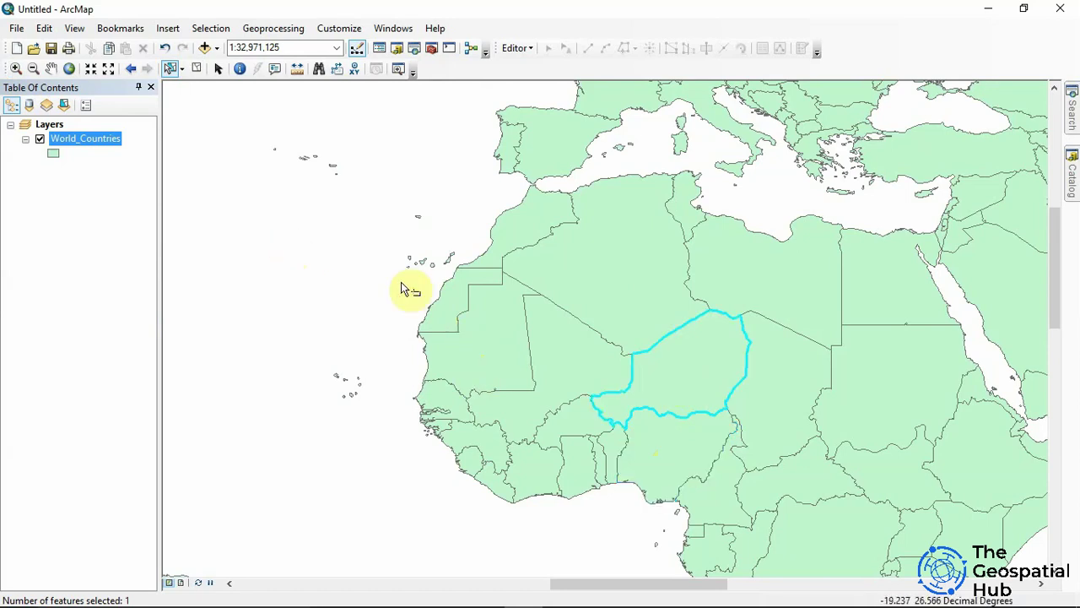
pyautogui.moveTo(360, 220); pyautogui.dragTo(784, 529)
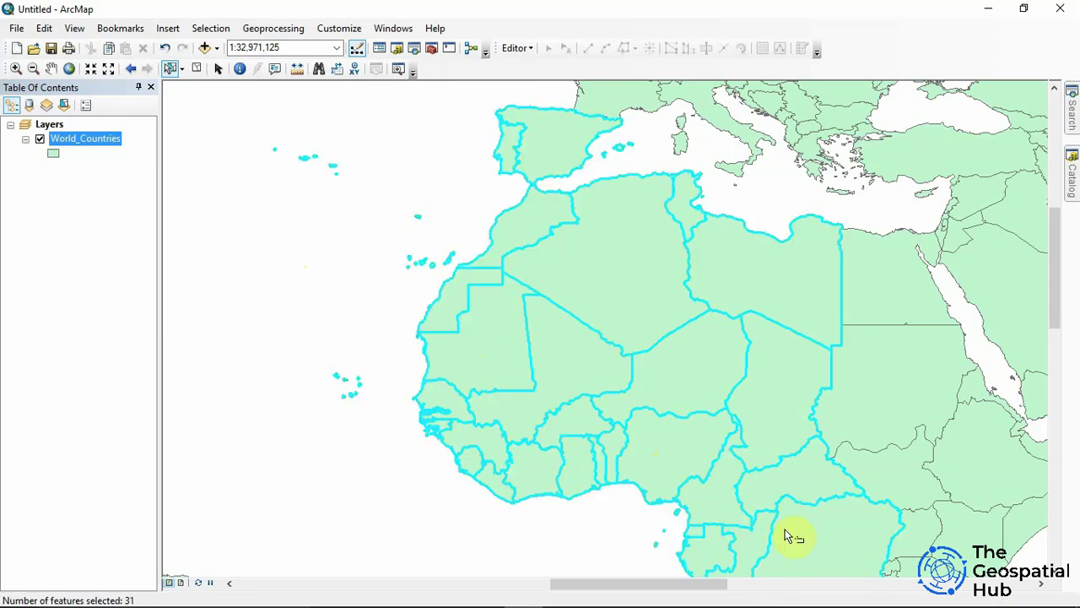
pyautogui.click(197, 72)
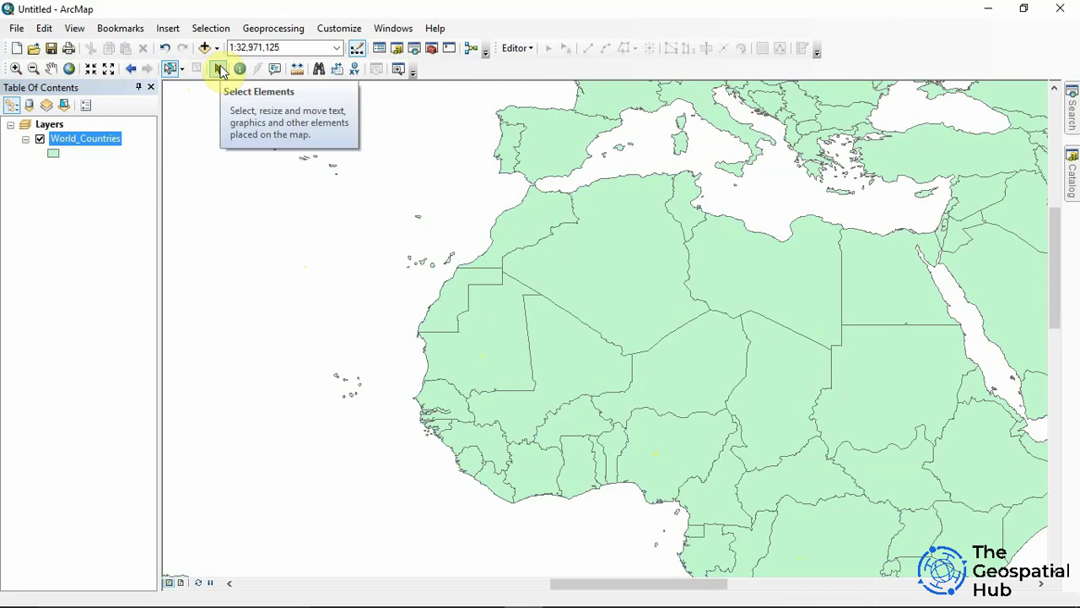
pyautogui.click(219, 70)
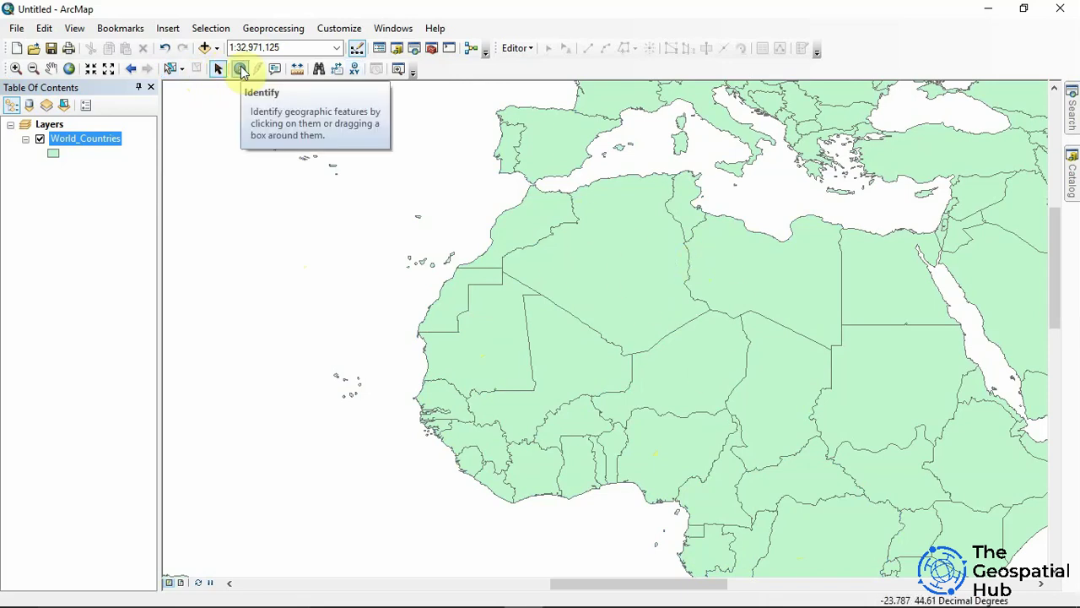
pyautogui.click(241, 70)
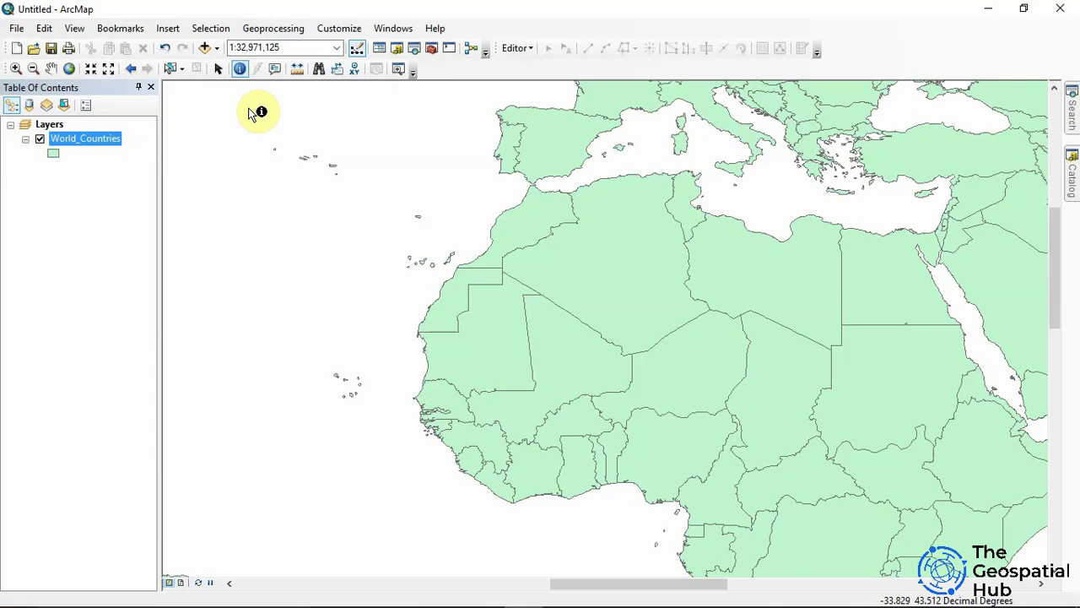
pyautogui.click(531, 459)
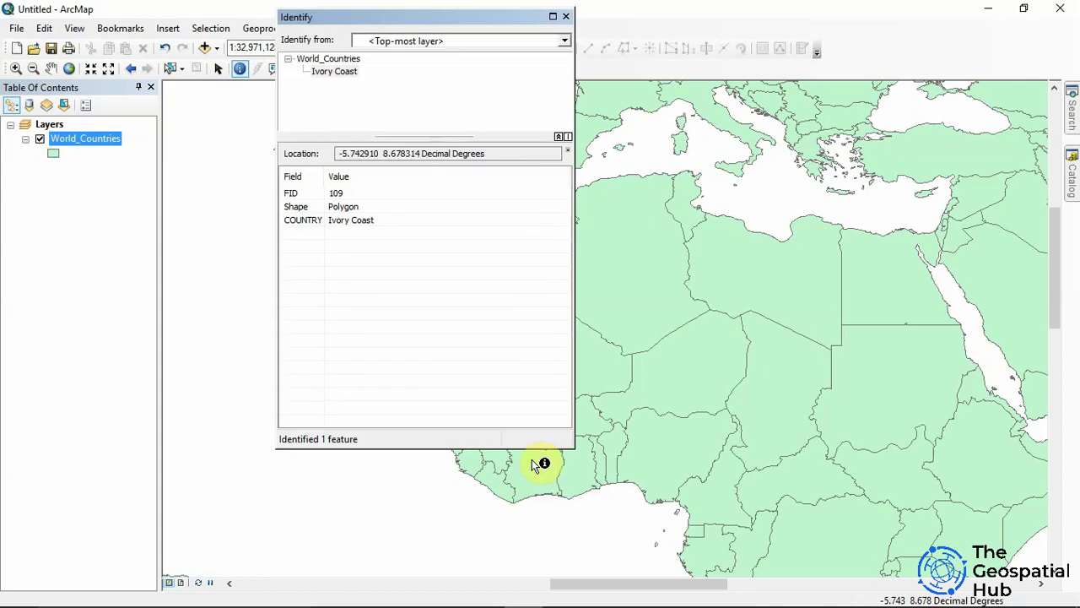
pyautogui.click(375, 220)
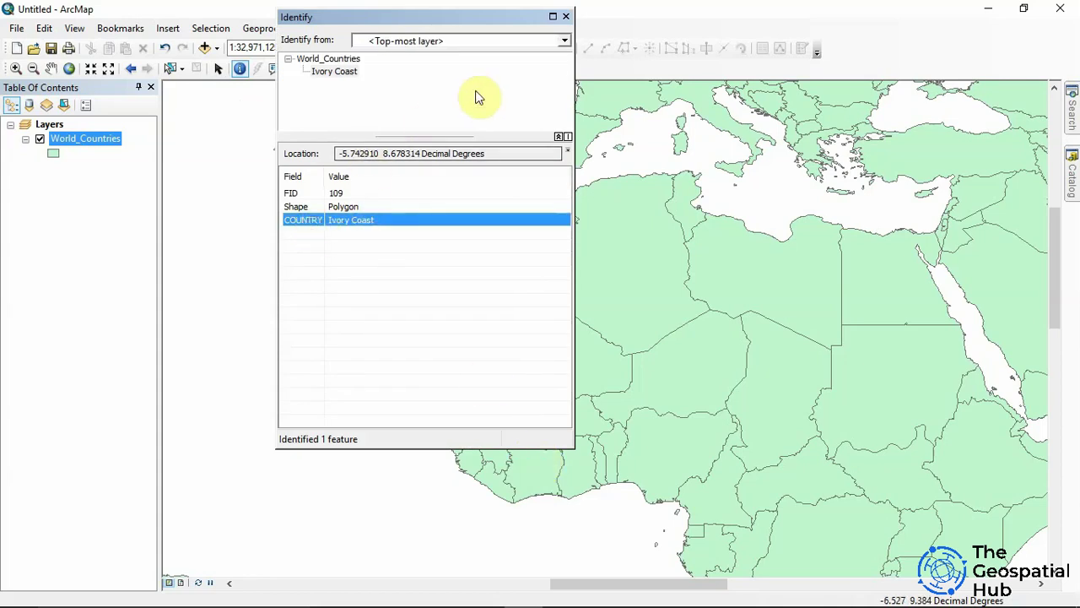
pyautogui.click(566, 17)
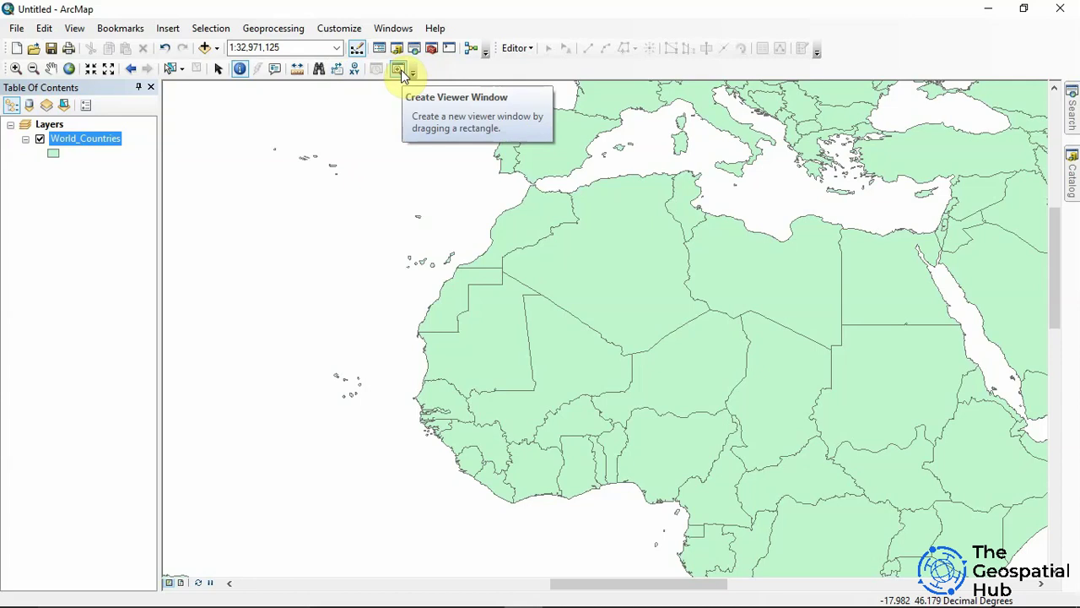
pyautogui.press('Escape')
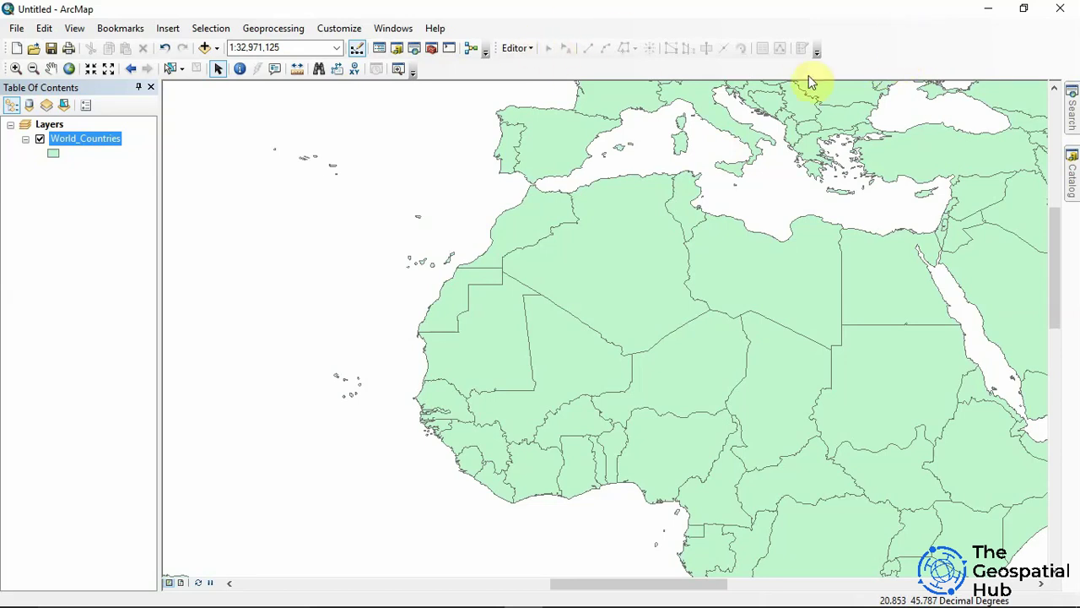
pyautogui.rightClick(842, 48)
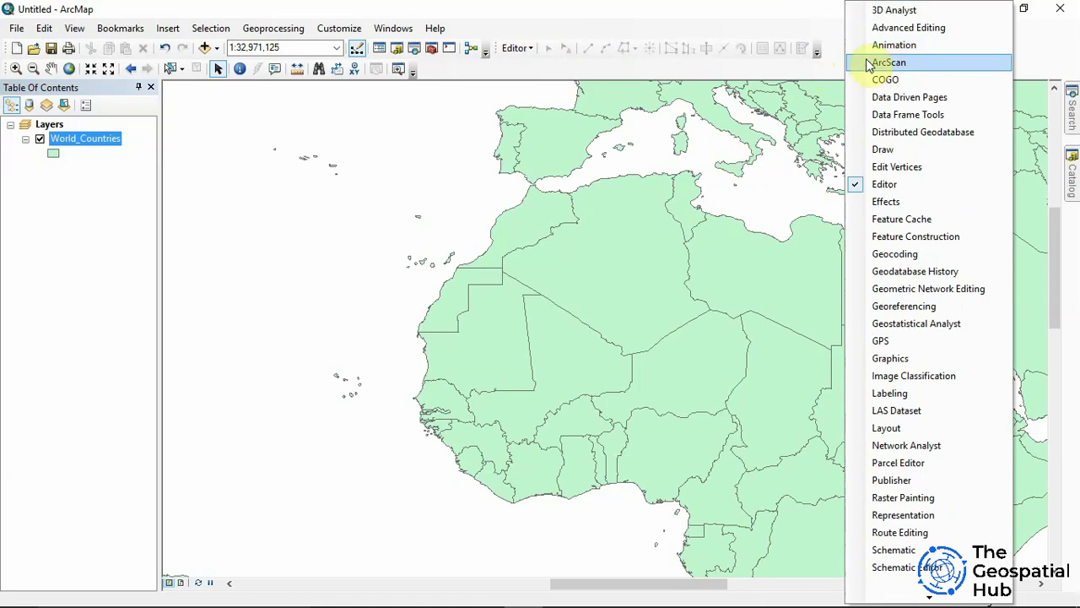
pyautogui.click(836, 65)
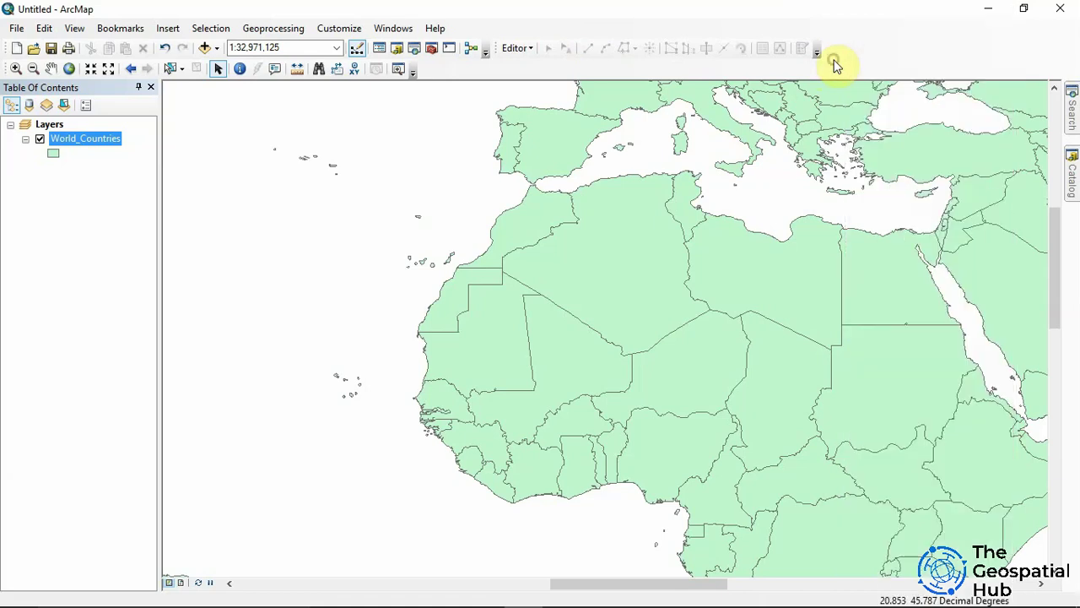